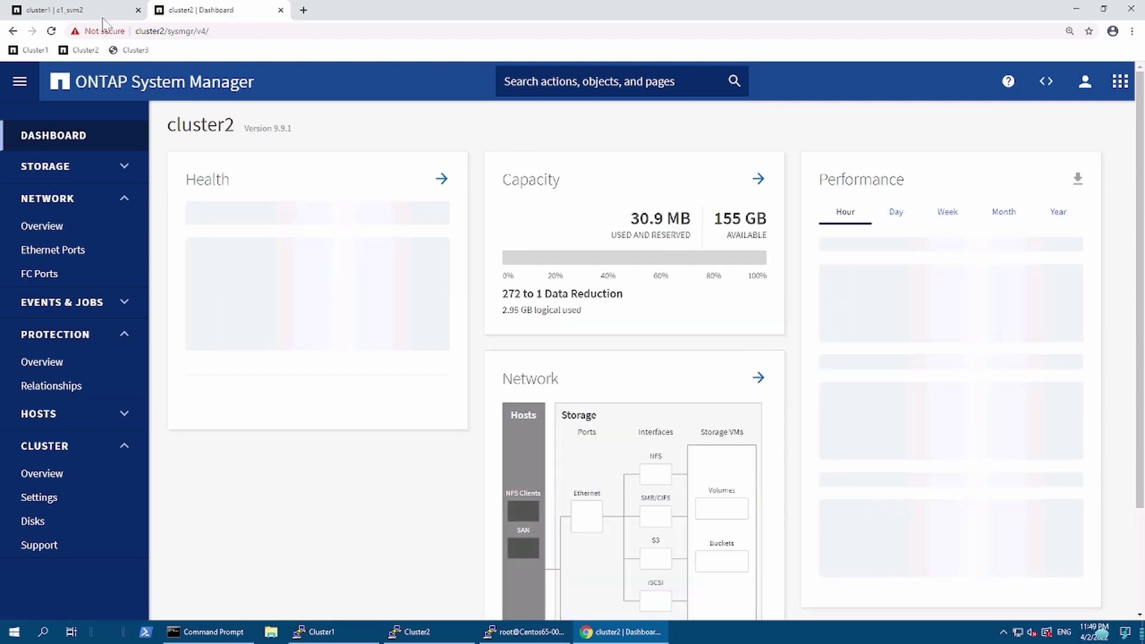
Step: Compare SnapMirror relationships: cluster2's c1_svm2_vol1 is Healthy and Mirrored, cluster1 lists none
left_click(102, 15)
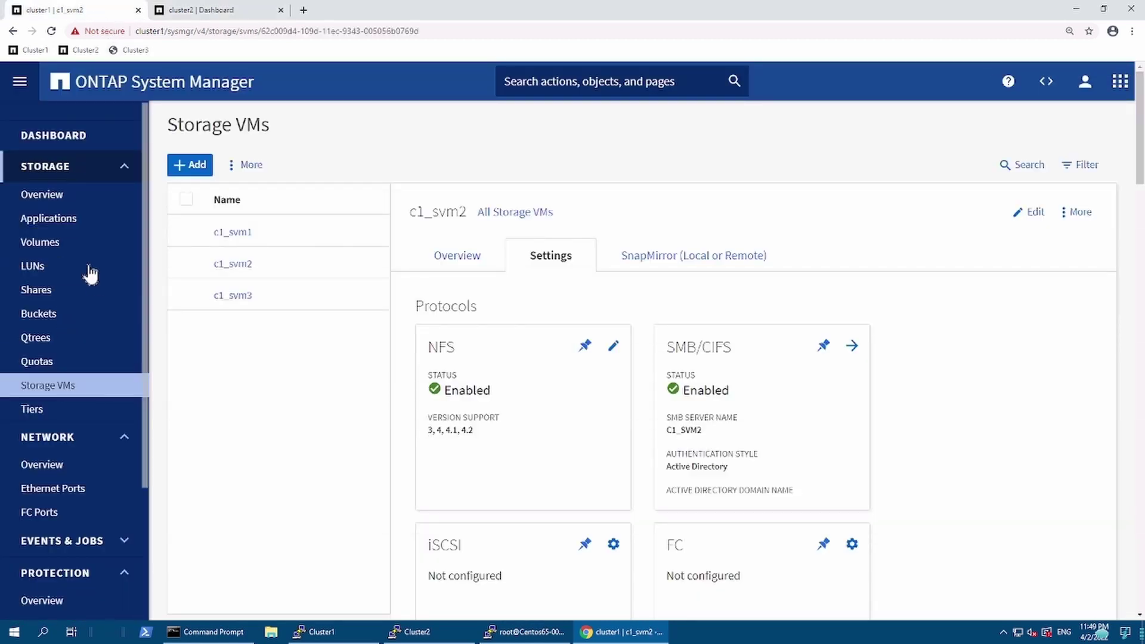
left_click(69, 148)
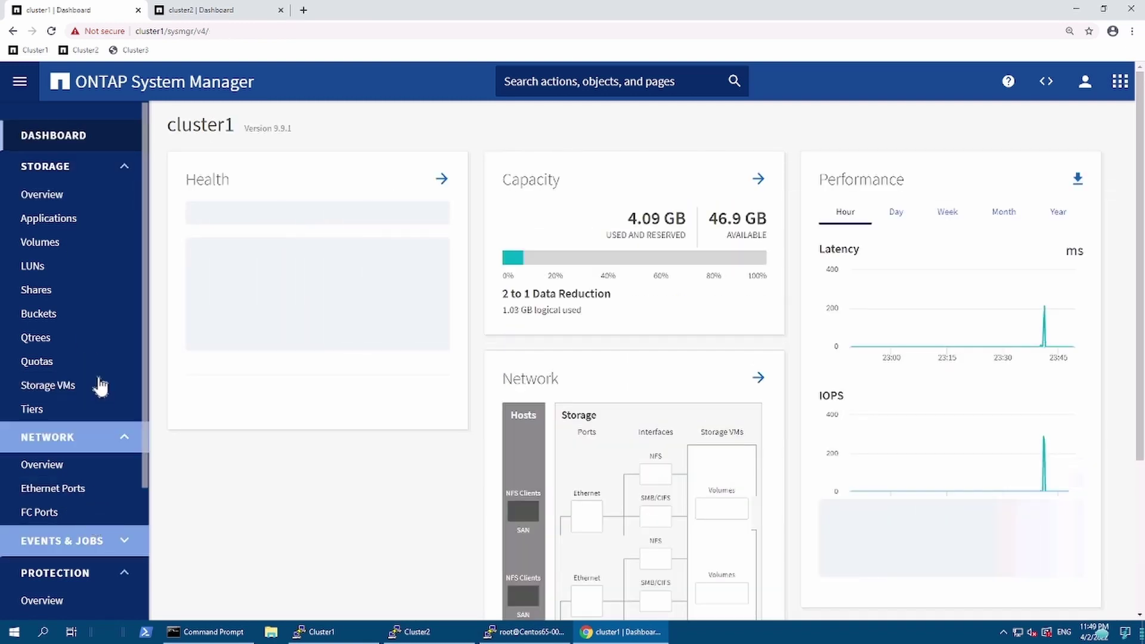
left_click(117, 173)
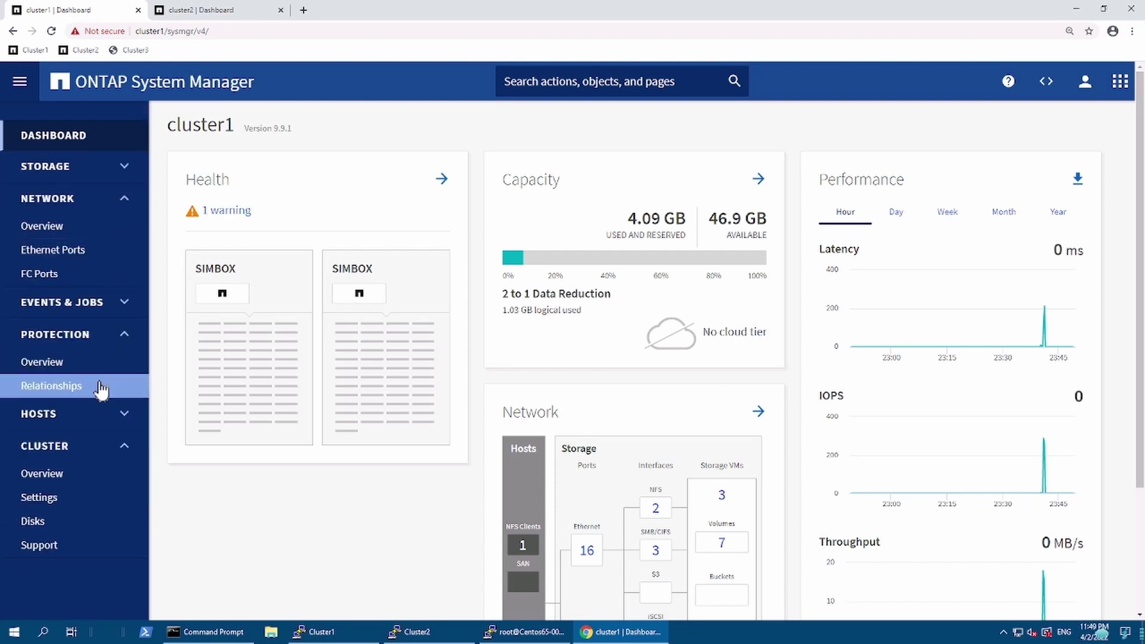
left_click(113, 387)
left_click(190, 10)
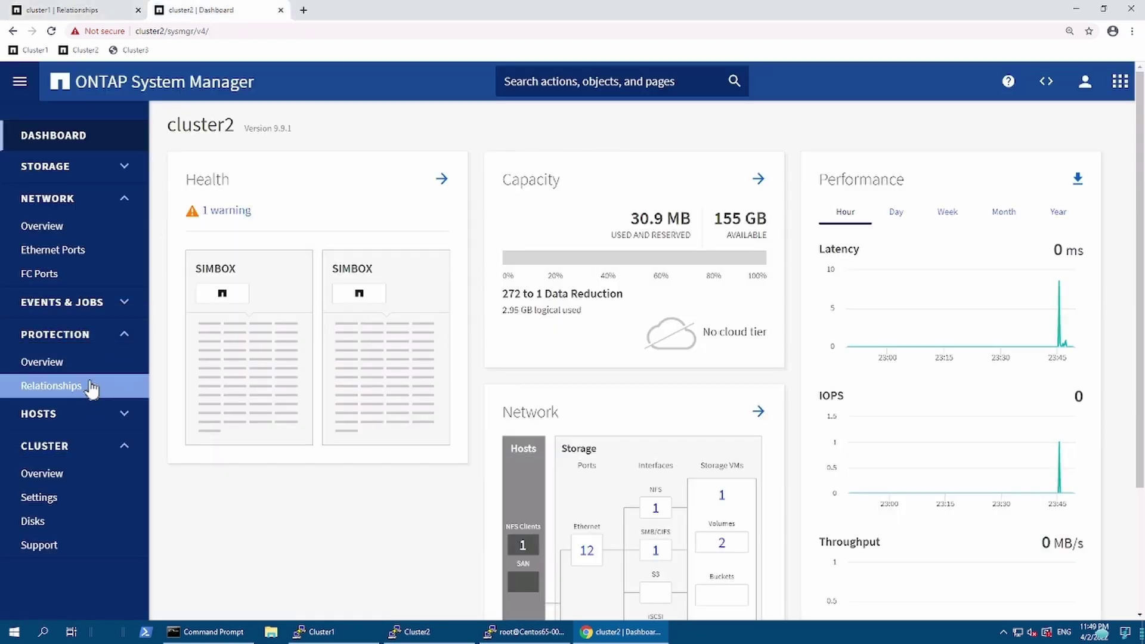
left_click(90, 385)
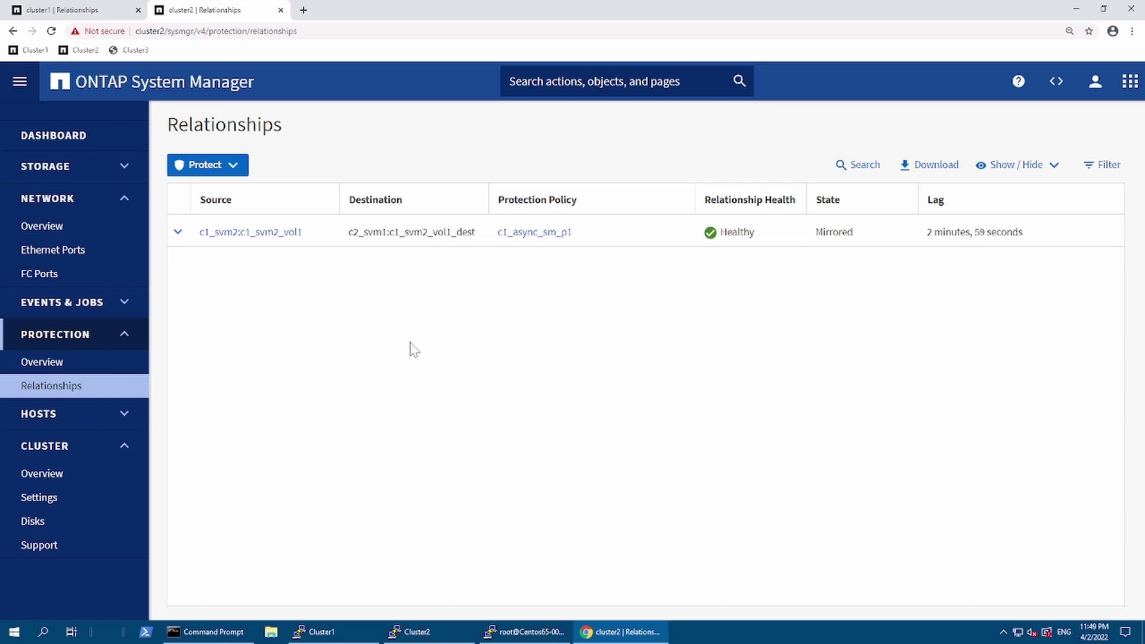
left_click(89, 12)
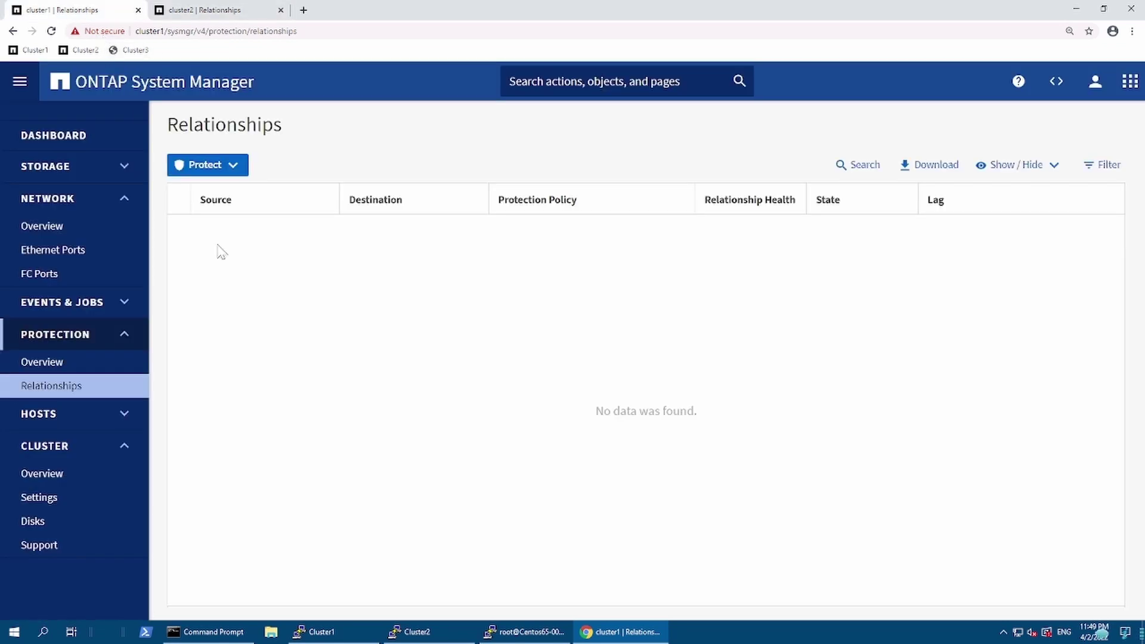
left_click(83, 179)
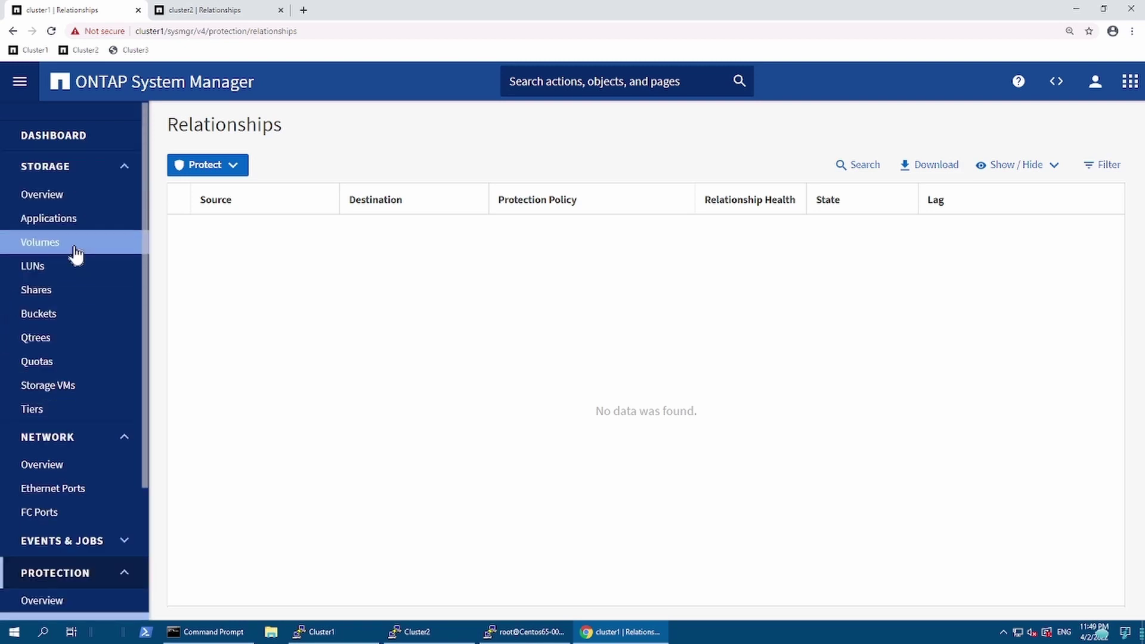
Step: Take cluster1's c1_svm2_vol1 volume offline, accepting the client disruption warning
left_click(81, 256)
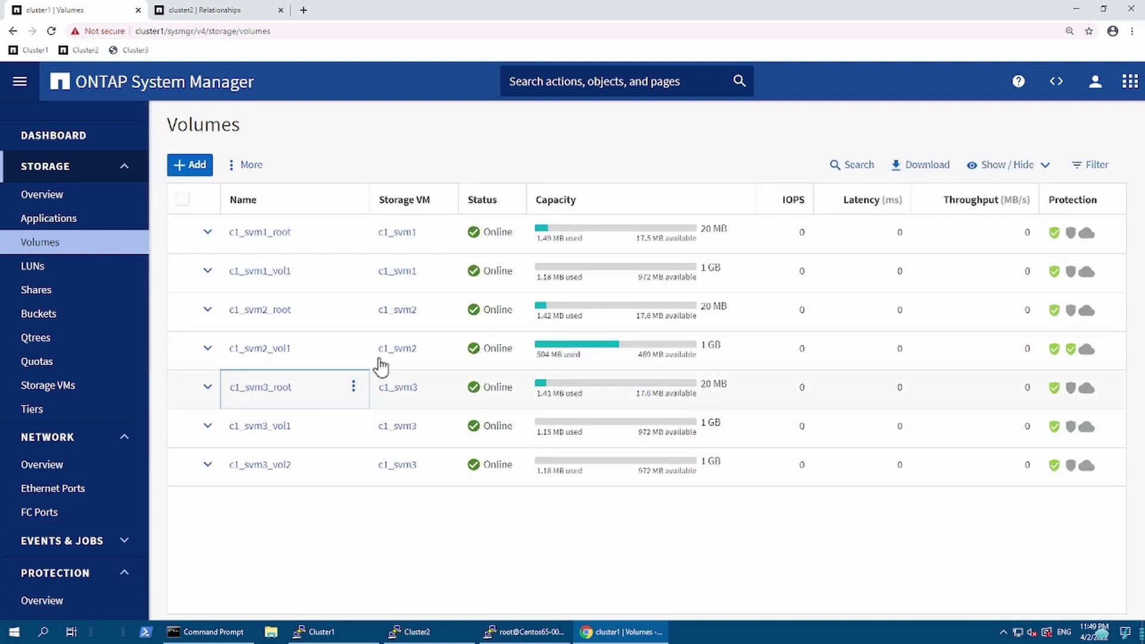
left_click(360, 357)
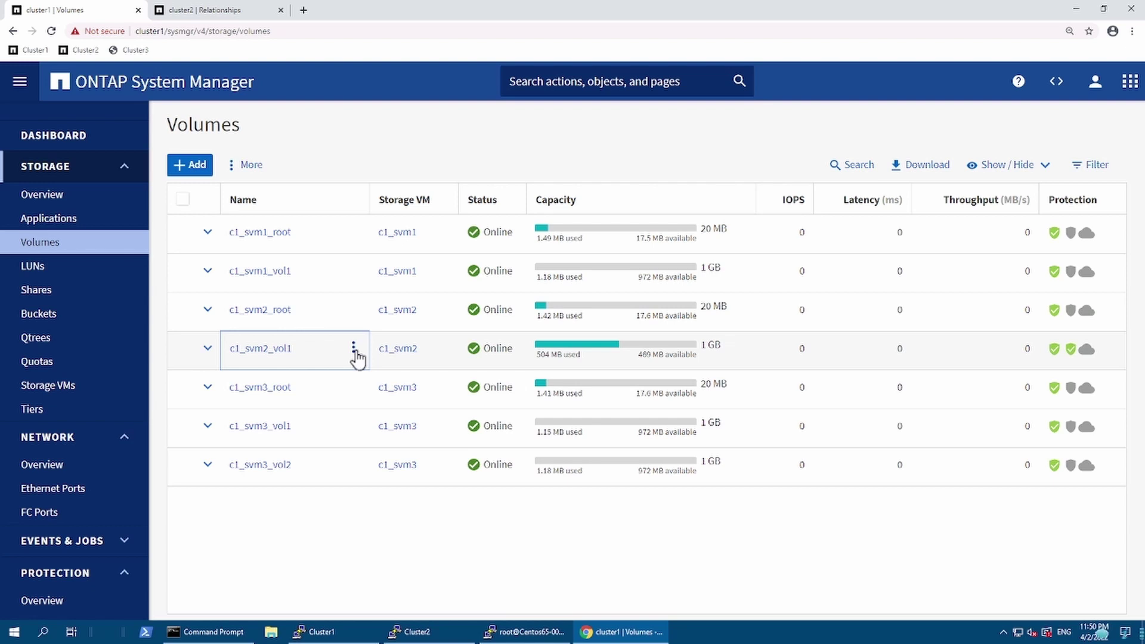
left_click(355, 352)
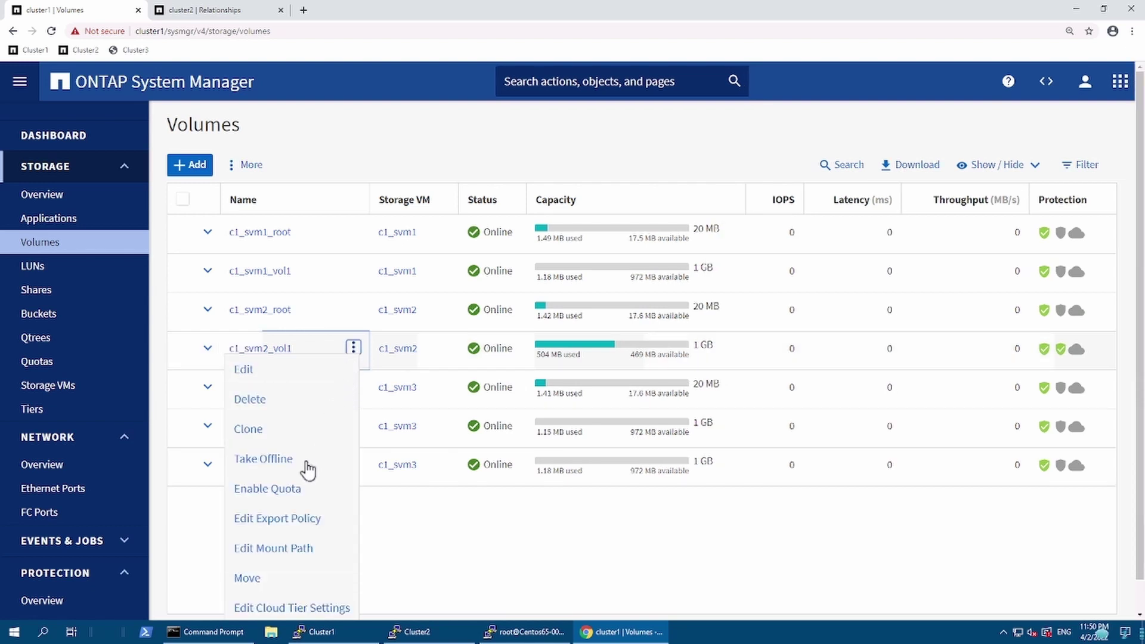
left_click(308, 465)
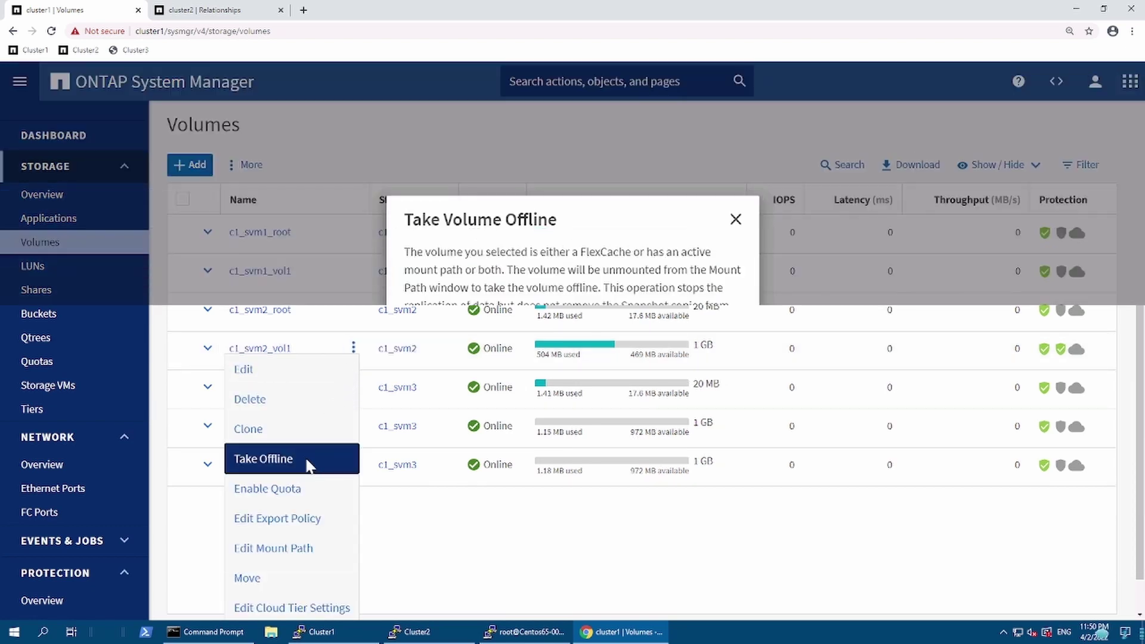
left_click(597, 417)
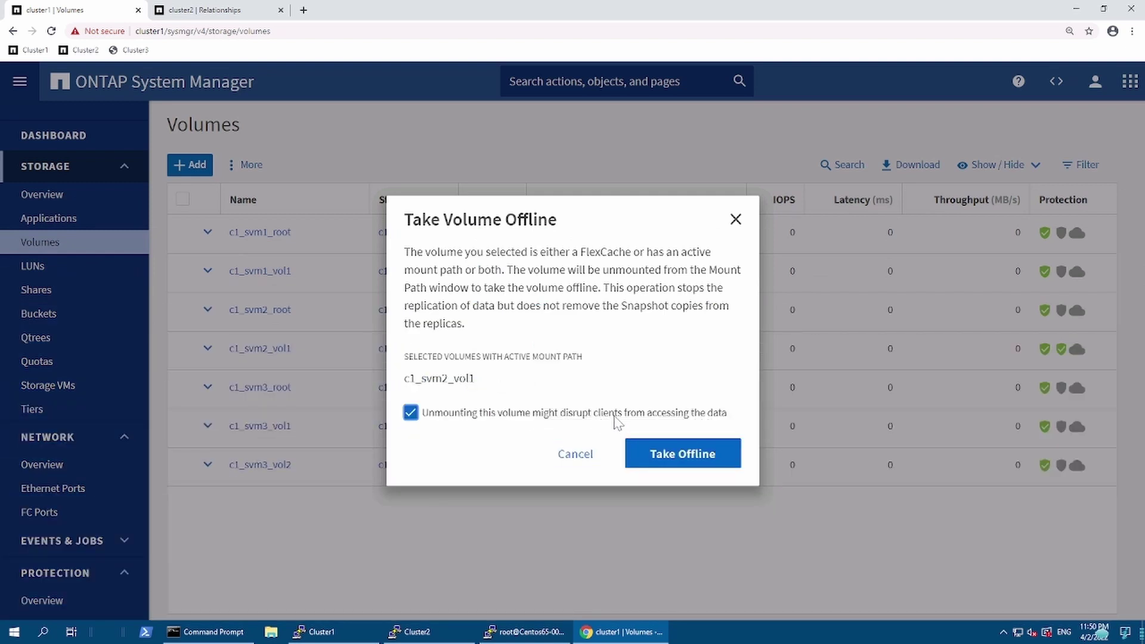
left_click(687, 460)
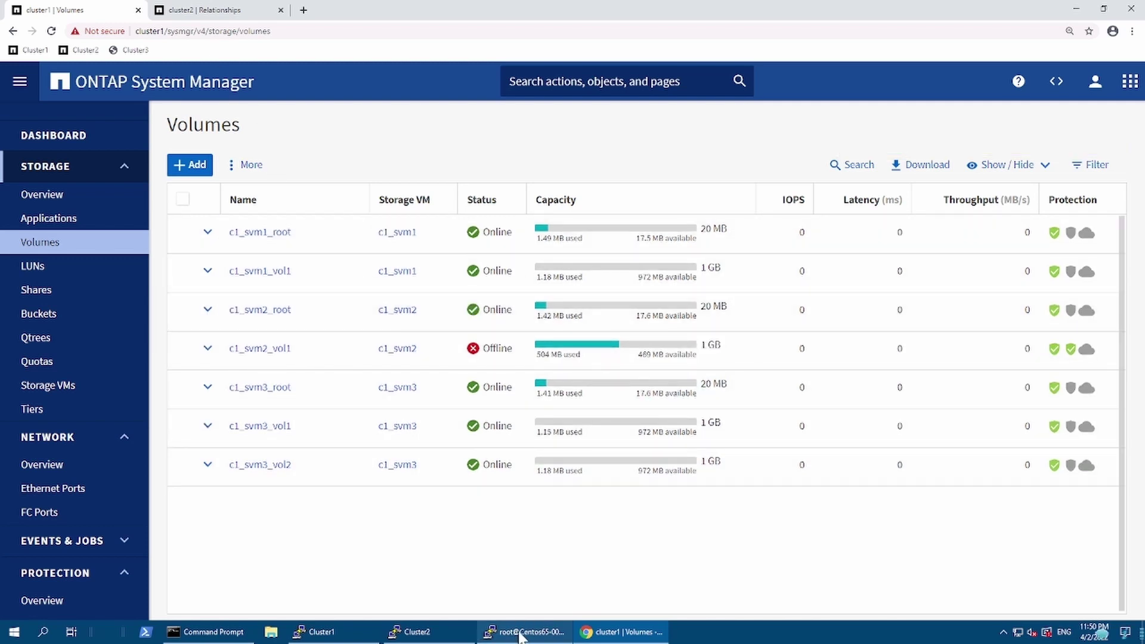
Step: In /t1_dr, read file 1 and rerun the write test to confirm the mirror is read-only
mouse_move(517, 635)
left_click(565, 586)
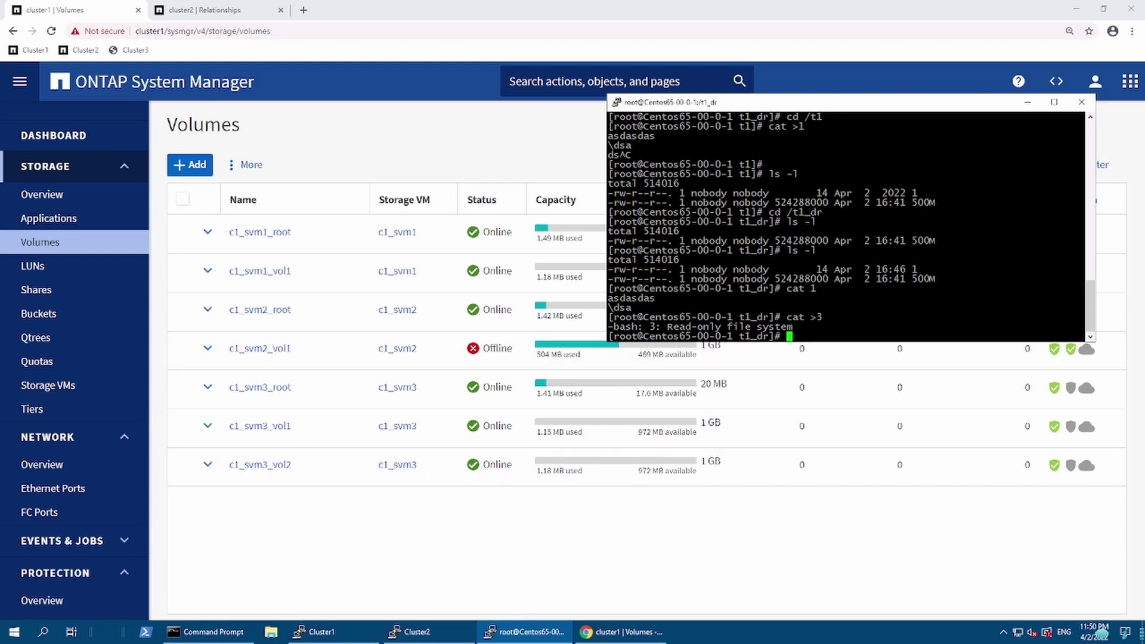
type("cat 1")
key("Up")
key("Return")
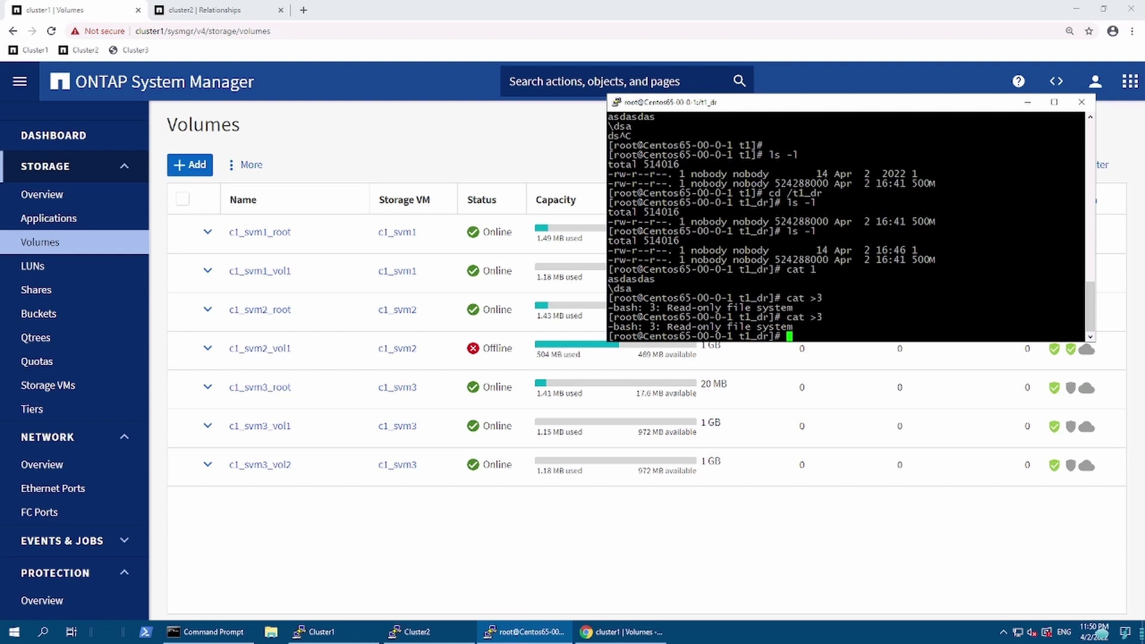
Step: Try cd /t1 into the offline source mount and interrupt the resulting hang with Ctrl+C
type("cd ")
type("/t")
type("1")
key("Return")
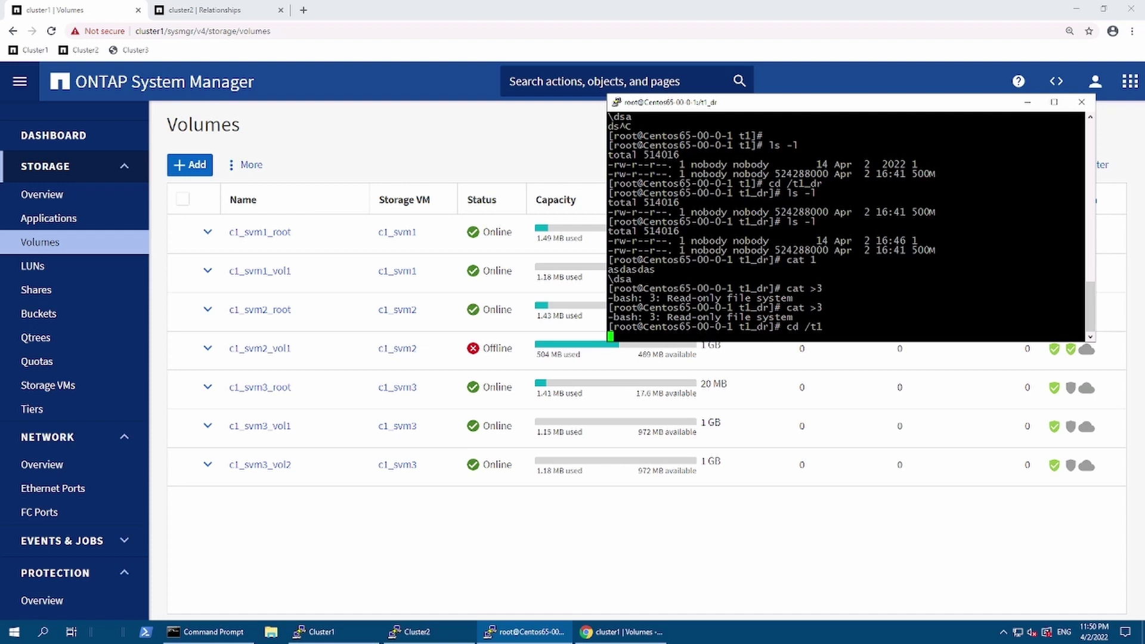
key("ctrl+c")
key("ctrl+c")
key("ctrl+c")
key("ctrl+c")
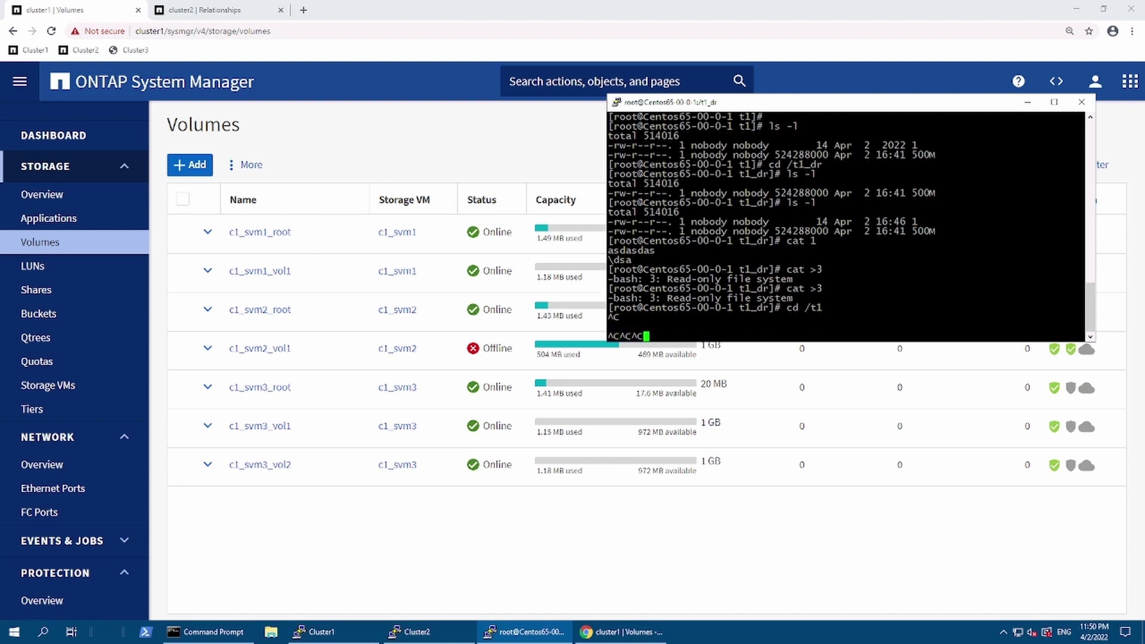
key("ctrl+c")
key("ctrl+c")
key("Return")
key("Return")
key("Return")
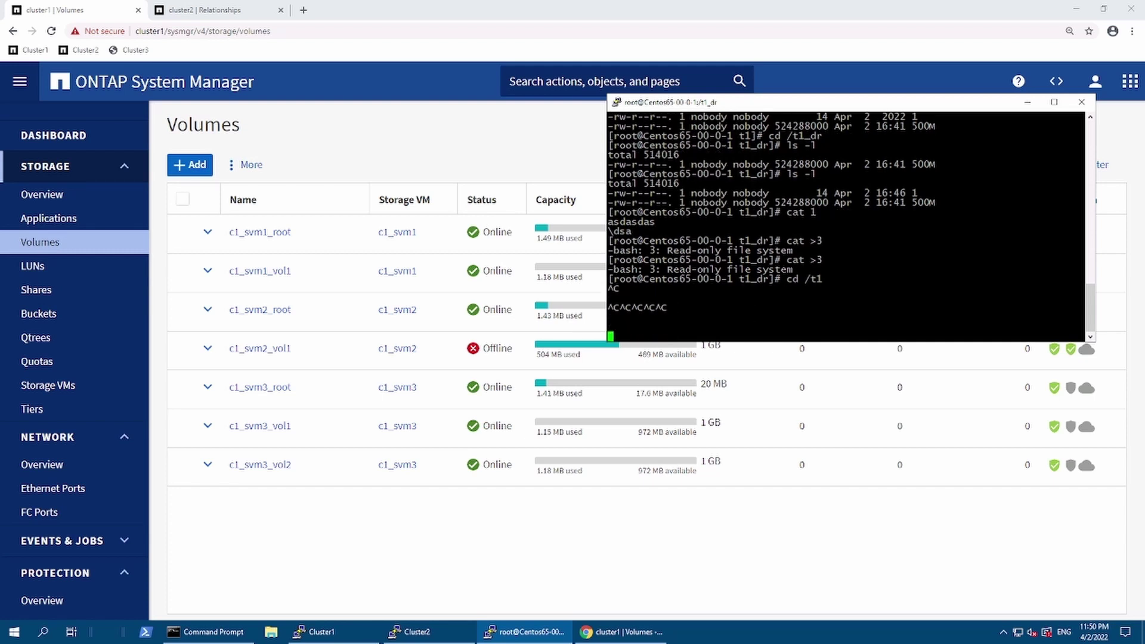
left_click(510, 157)
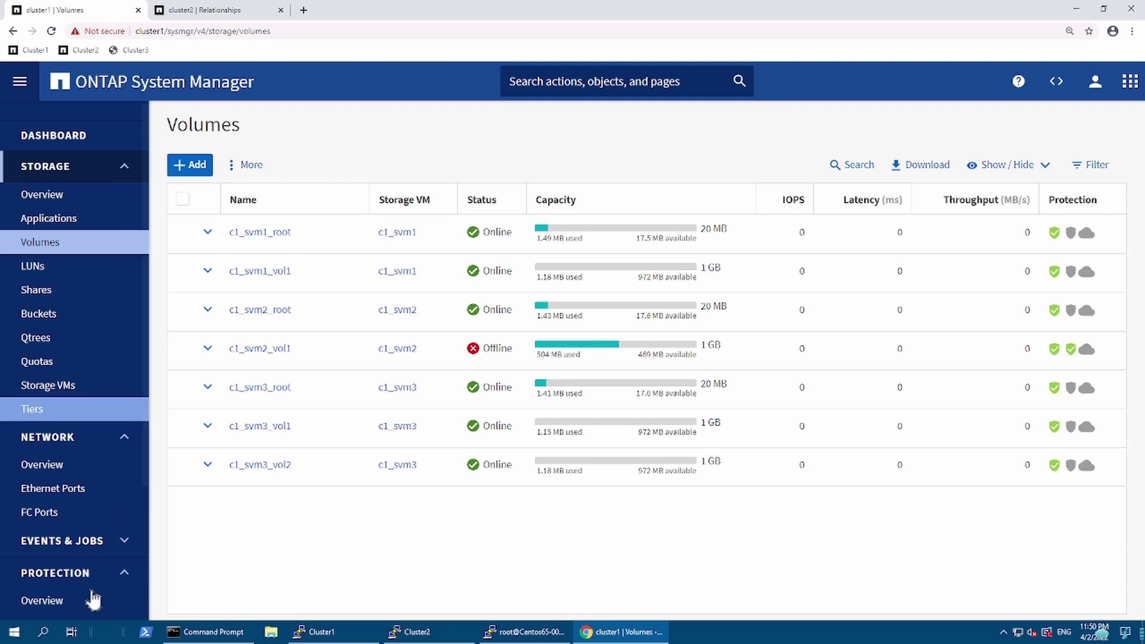
Step: Break cluster2's c1_svm2_vol1 SnapMirror relationship
left_click(106, 176)
left_click(105, 174)
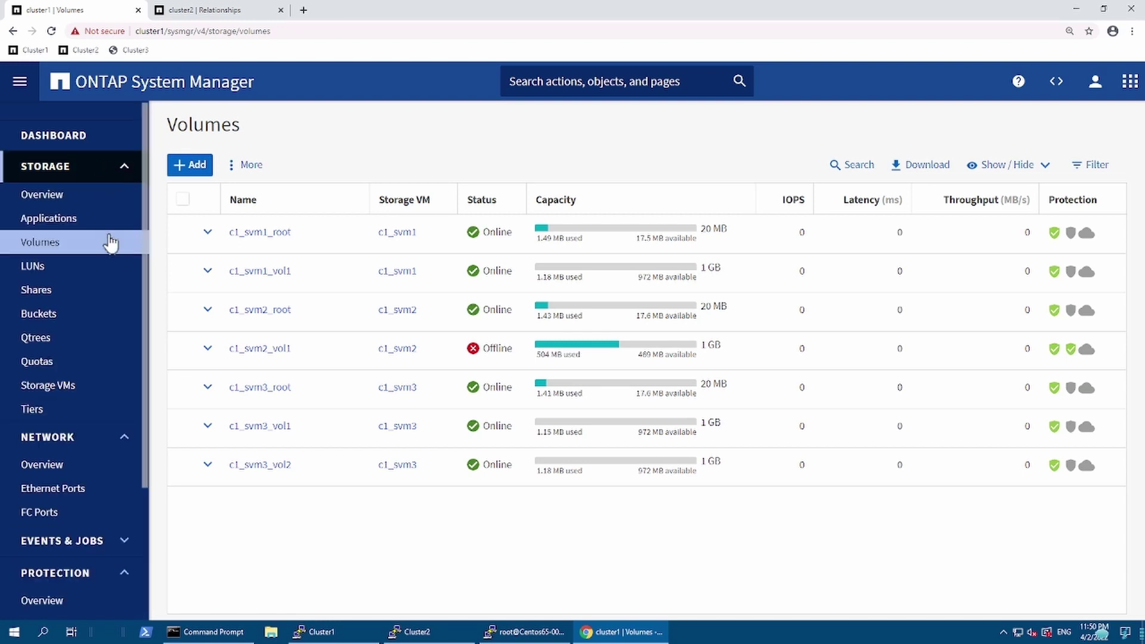
left_click(93, 178)
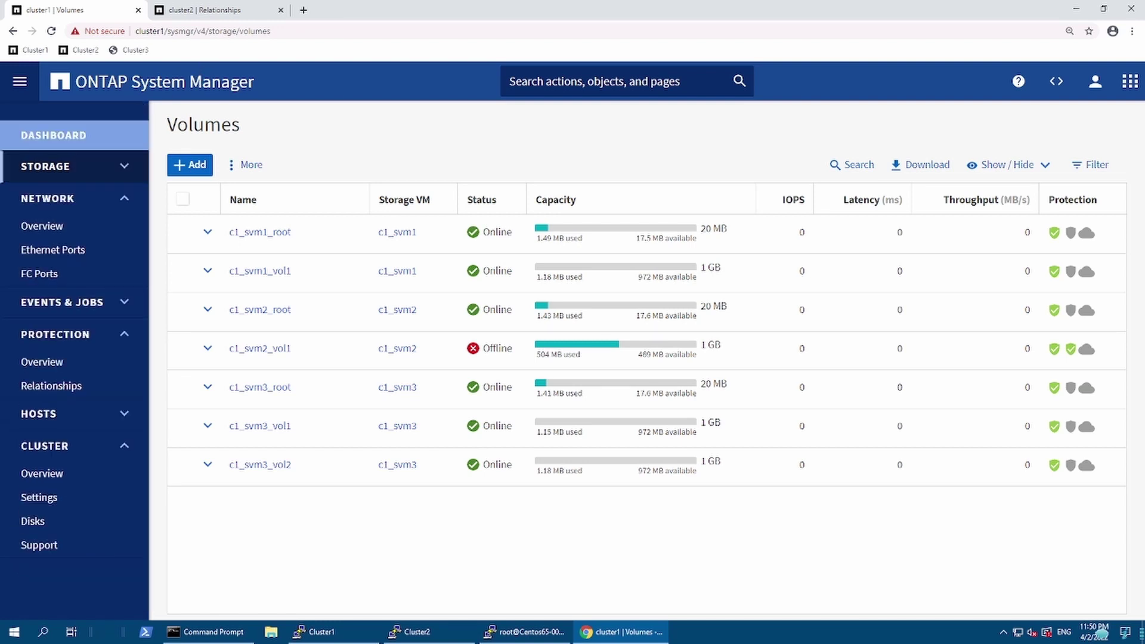
left_click(198, 12)
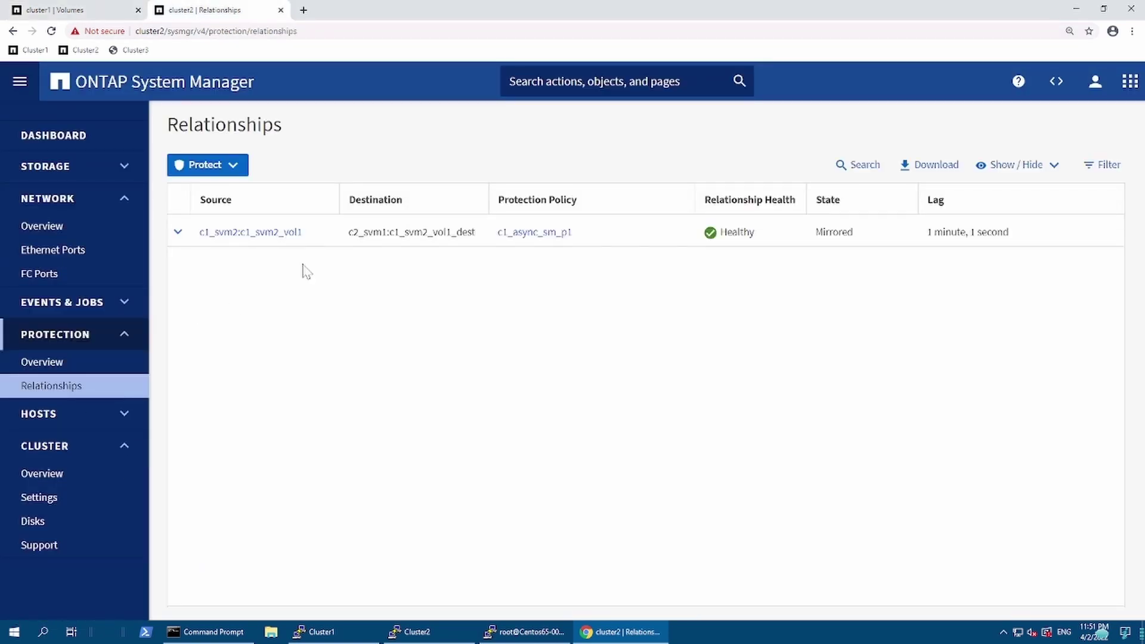
left_click(322, 232)
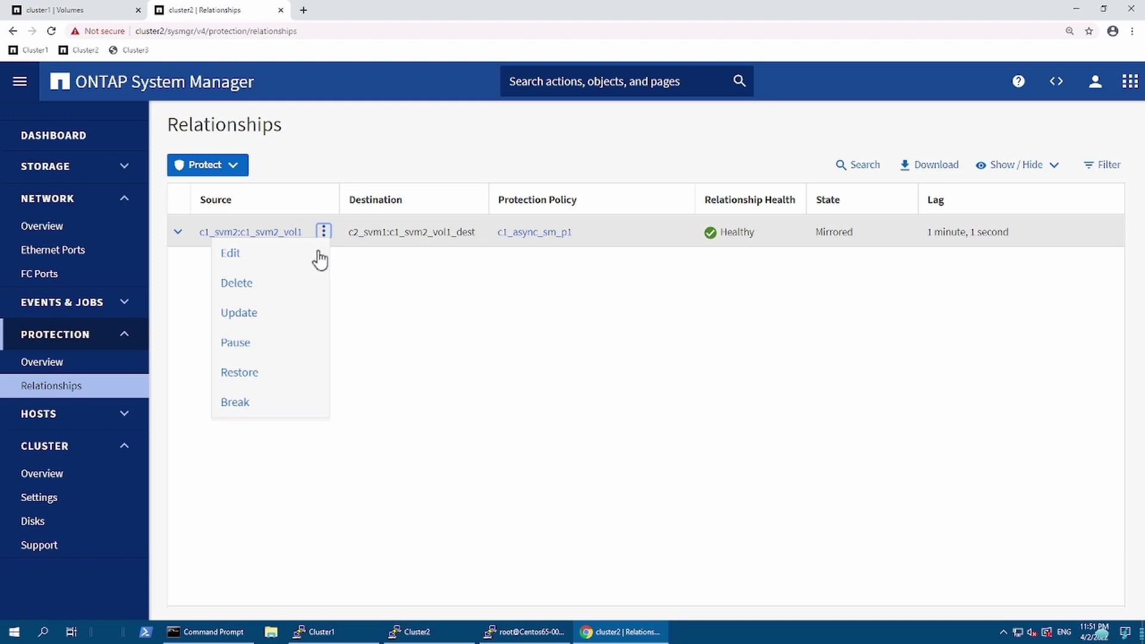
left_click(237, 403)
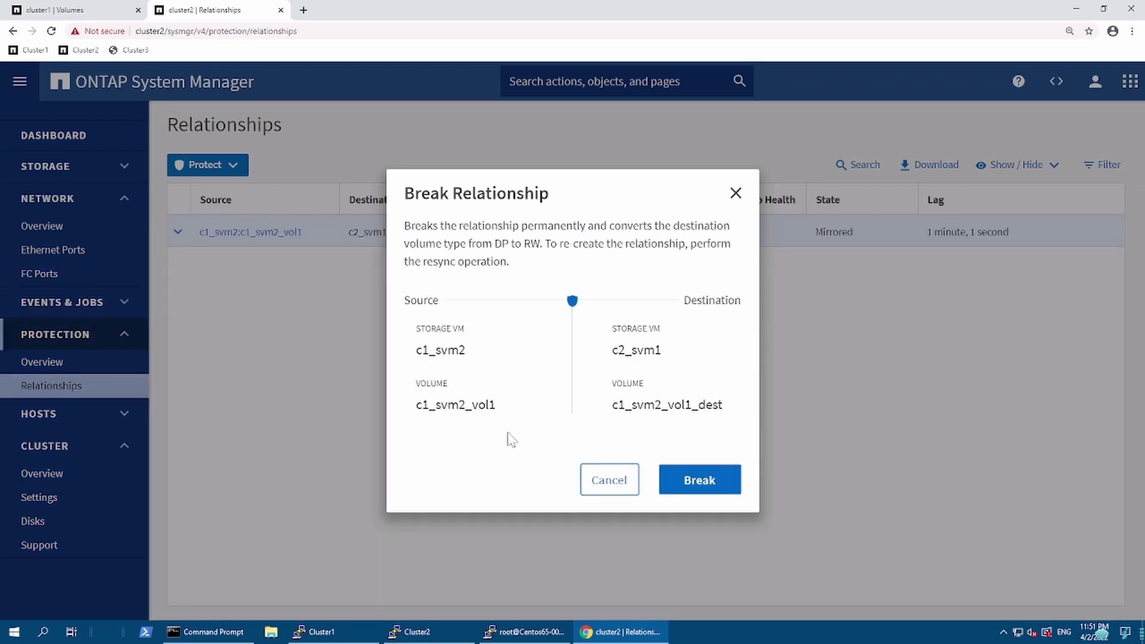
left_click(714, 484)
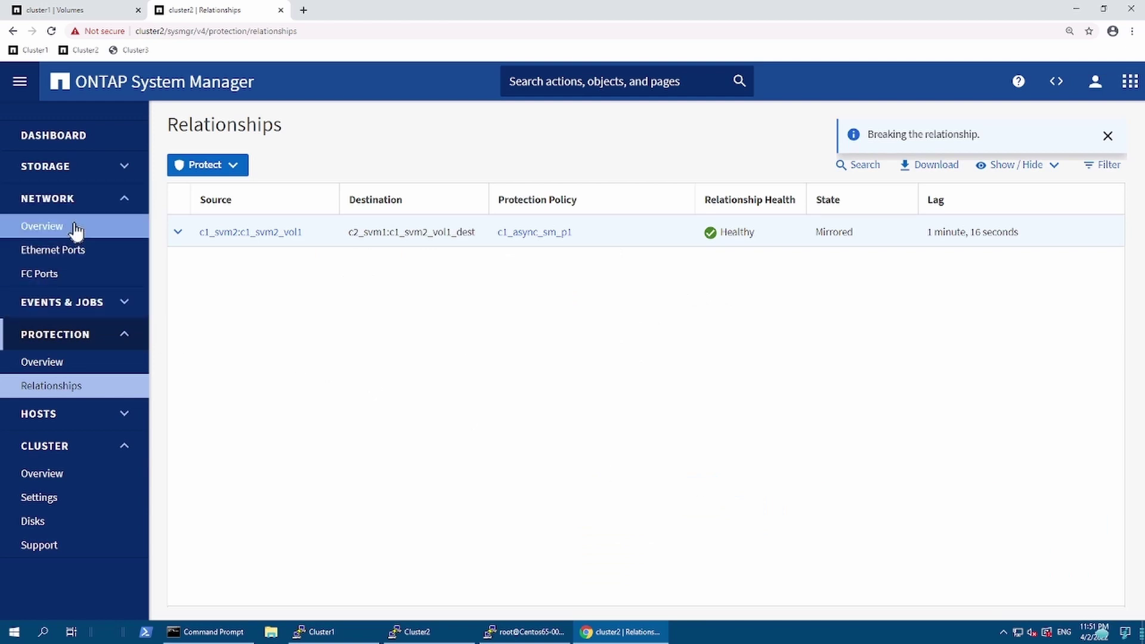
Step: Show details of cluster2's c1_svm2_vol1_dest volume, now Read/Write
left_click(103, 173)
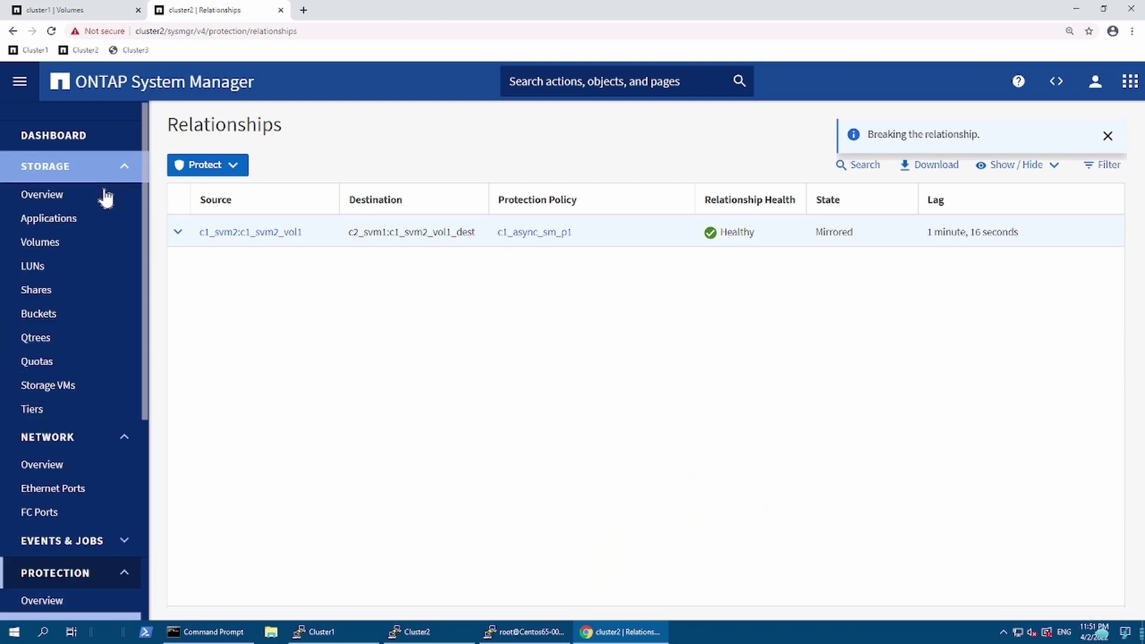
left_click(78, 243)
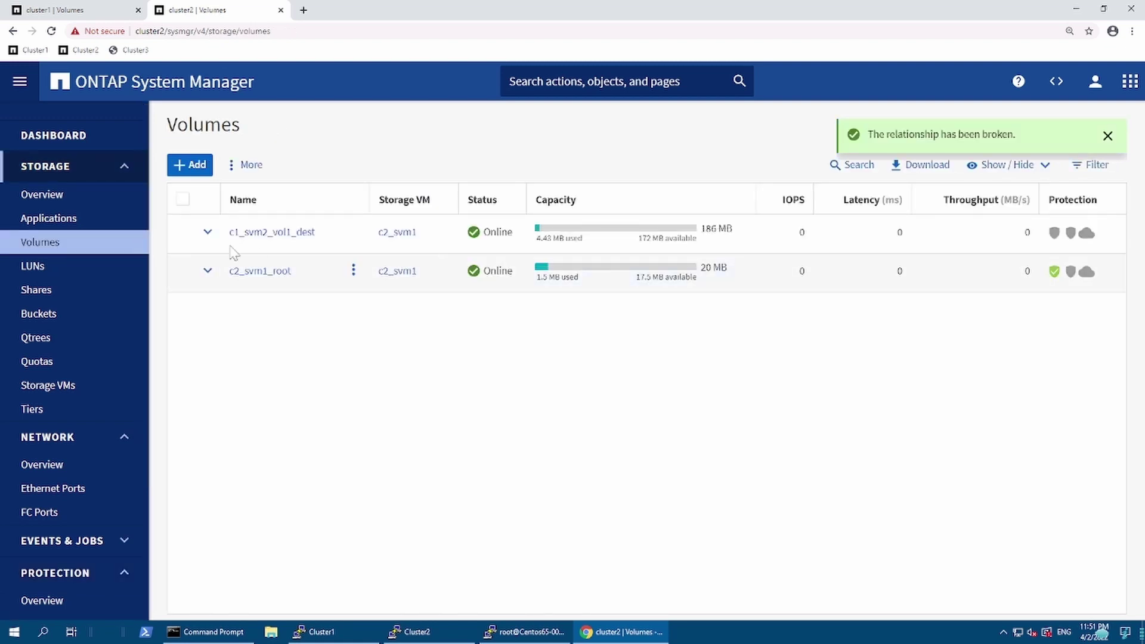
left_click(208, 234)
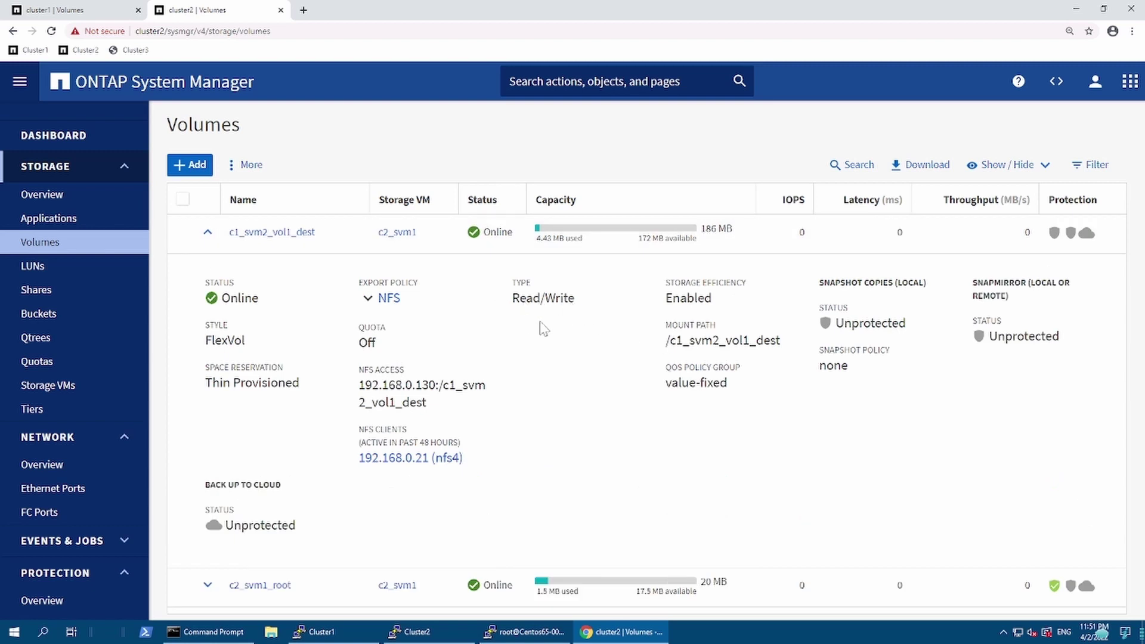
Step: Try to break out of the hung command in the original terminal session
left_click(520, 638)
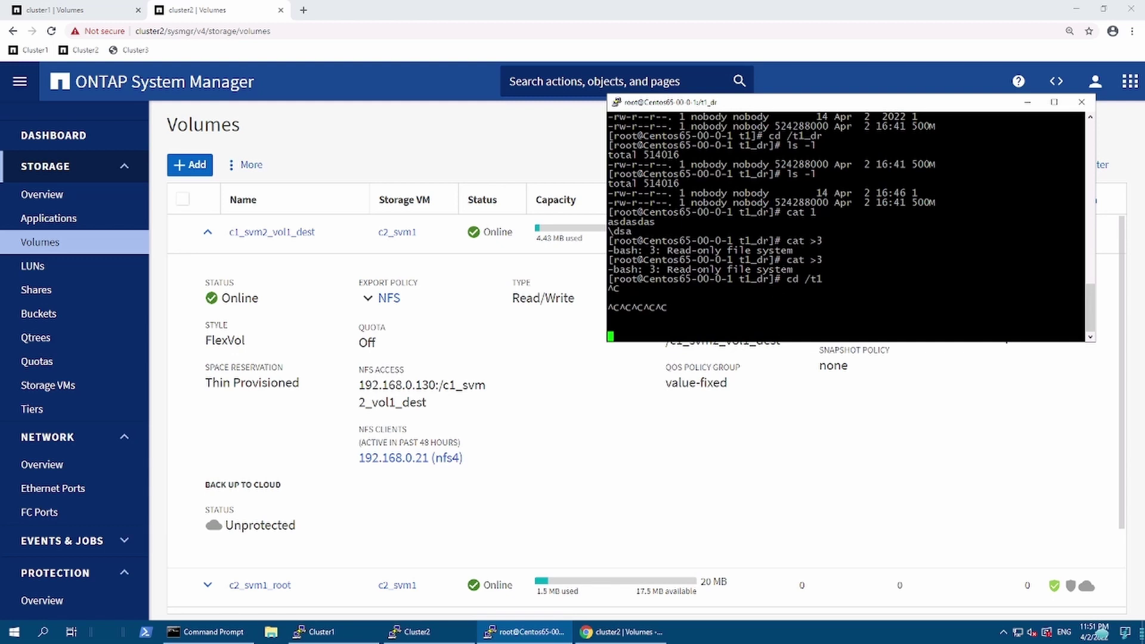
key("ctrl+c")
key("ctrl+c")
key("ctrl+c")
key("ctrl+backslash")
key("ctrl+backslash")
key("ctrl+backslash")
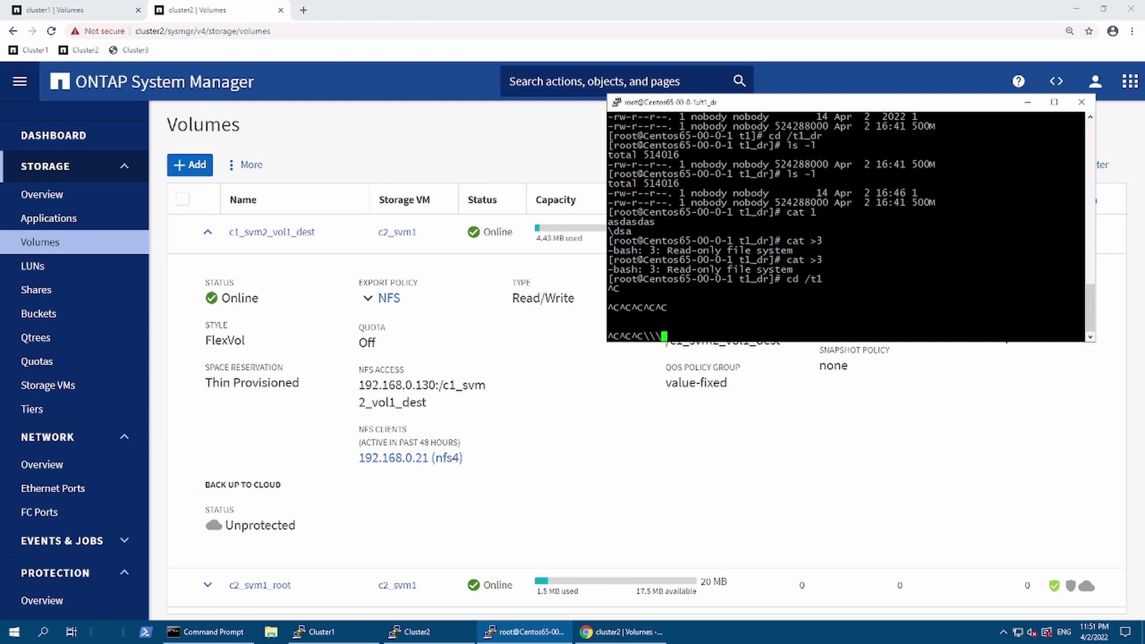
double_click(754, 260)
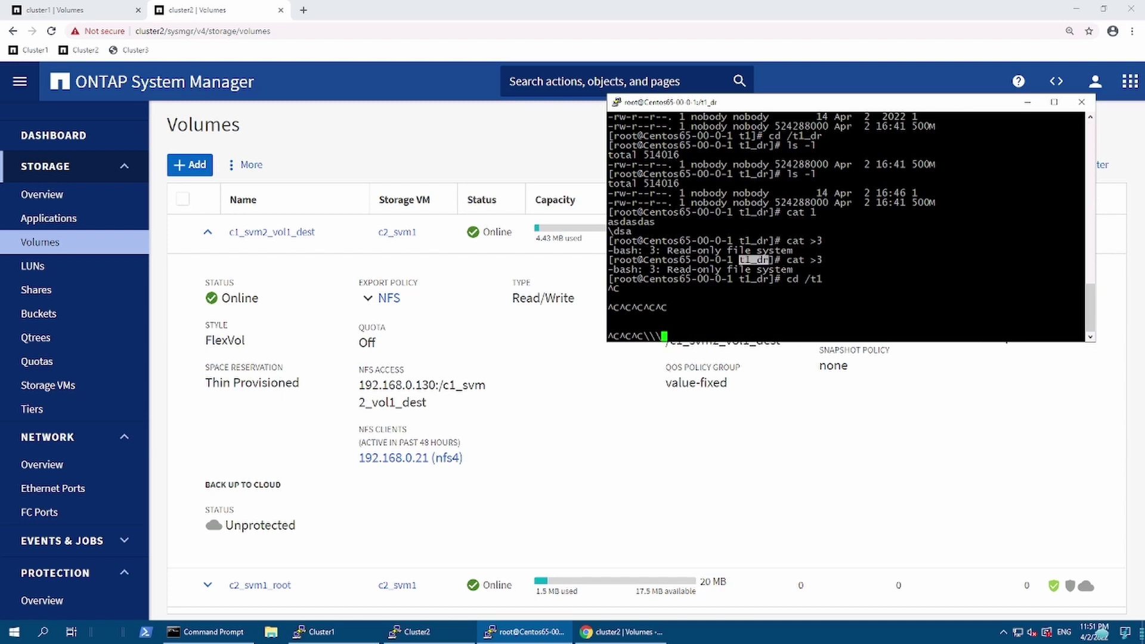
right_click(733, 114)
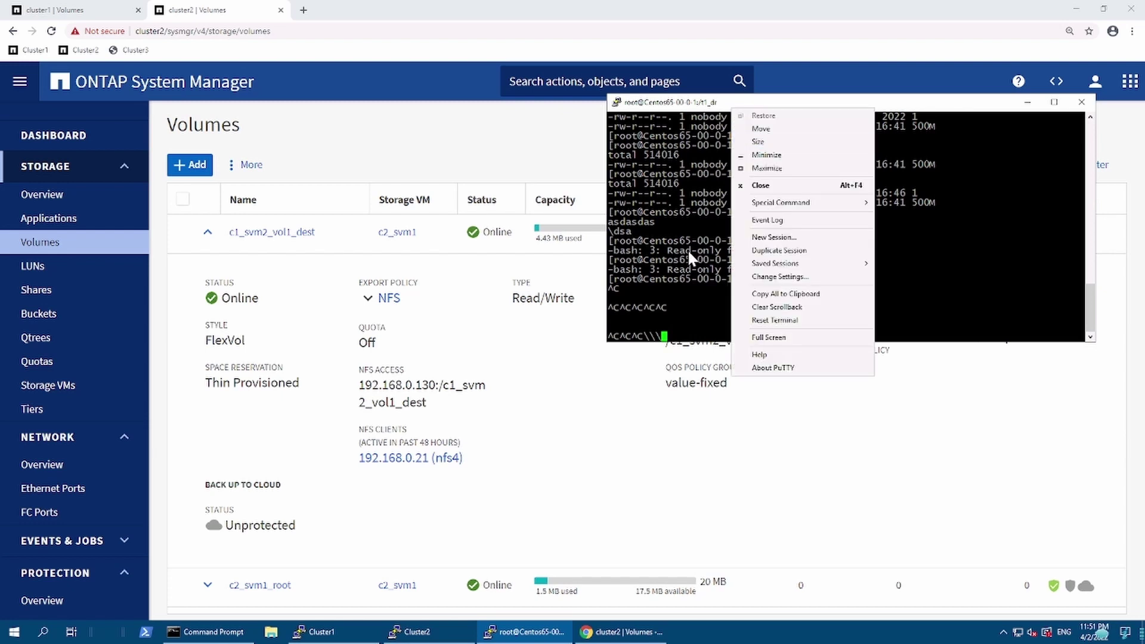
left_click(693, 261)
key("ctrl+z")
key("ctrl+backslash")
key("Return")
key("ctrl+x")
key("Return")
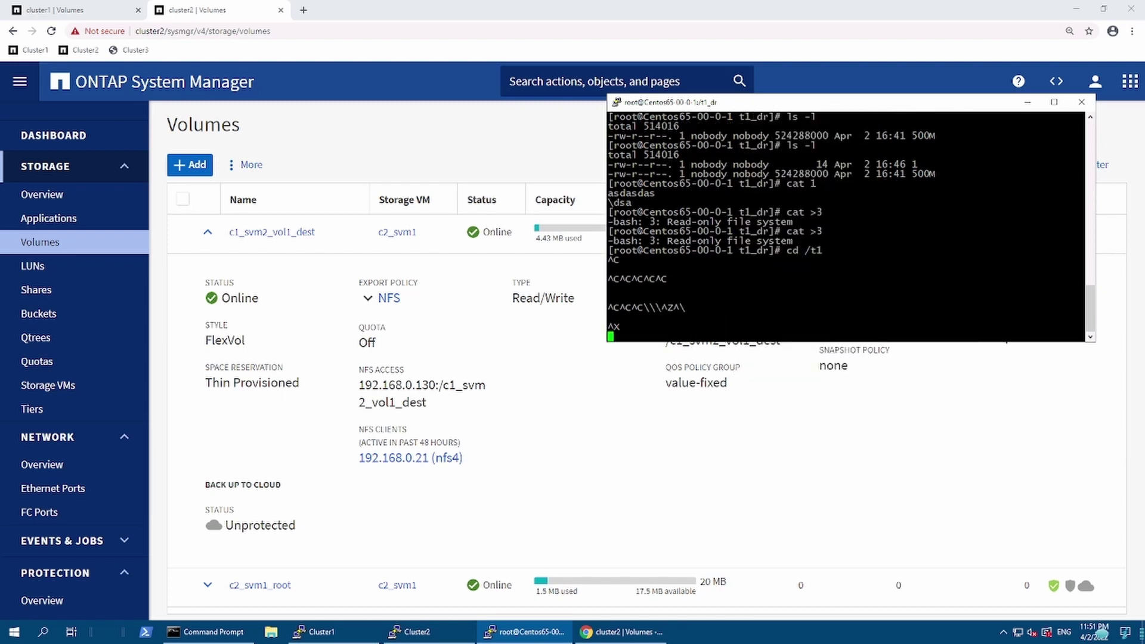
key("ctrl+z")
key("Return")
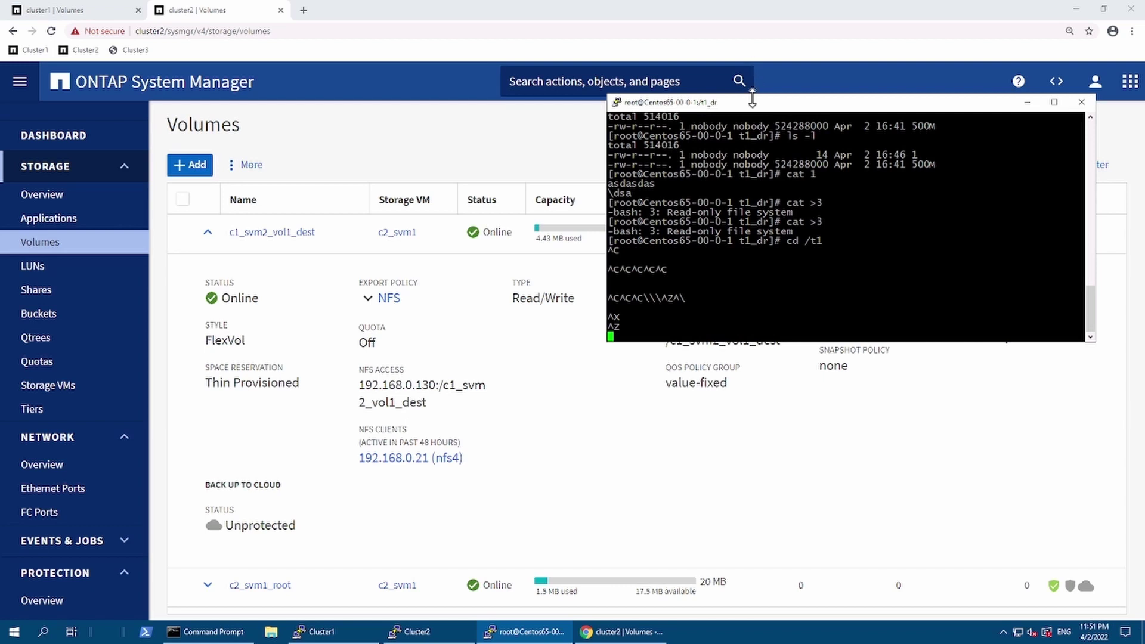
Step: Duplicate the PuTTY session to the client and log in as root
right_click(753, 104)
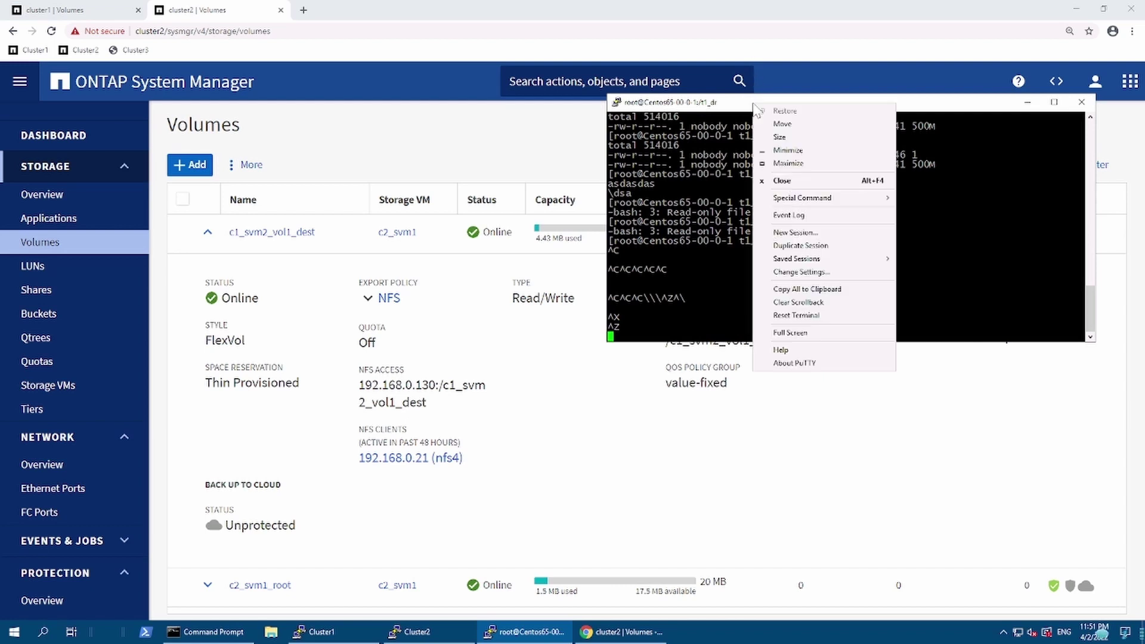
left_click(821, 245)
type("root")
key("Return")
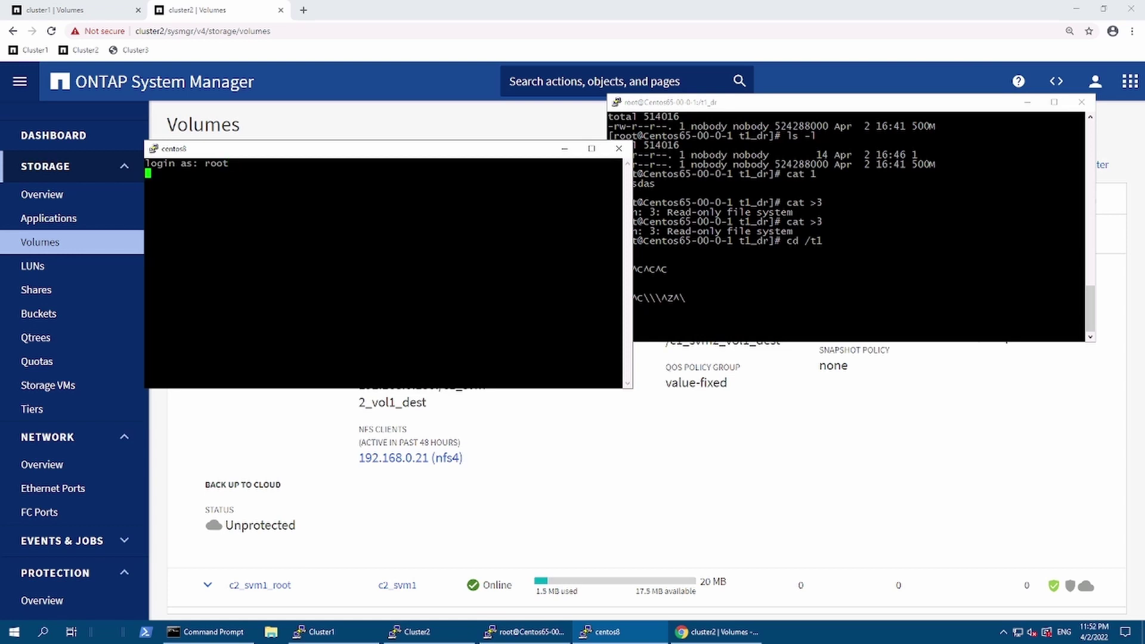
left_click_drag(461, 153, 728, 266)
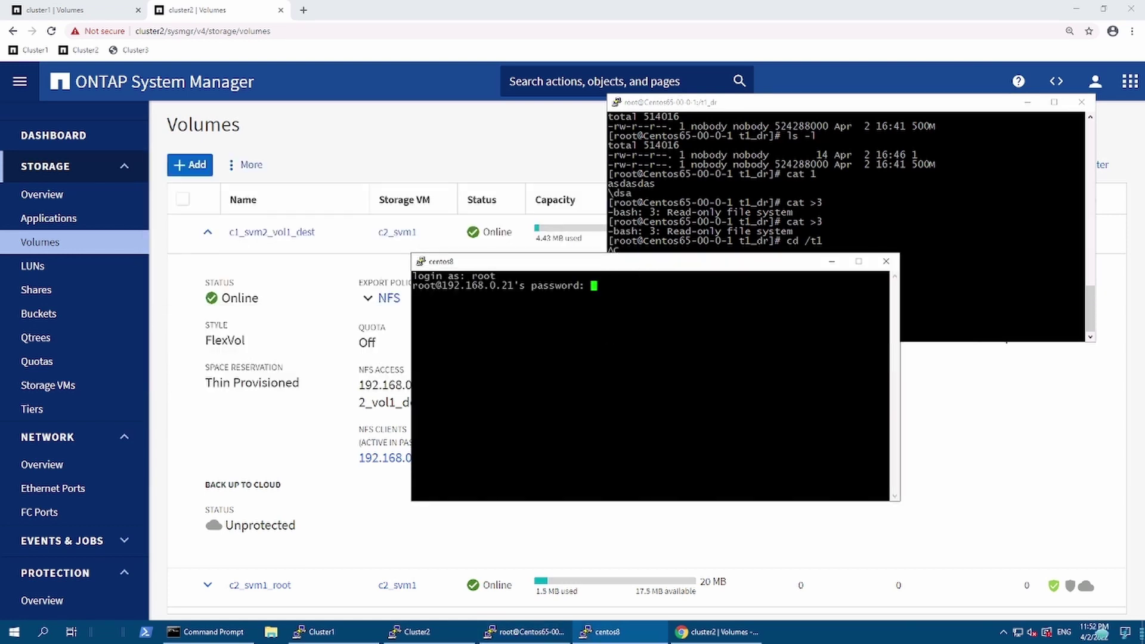
key("Return")
Step: Change into /t1_dr and list its contents with ls -l
key("Return")
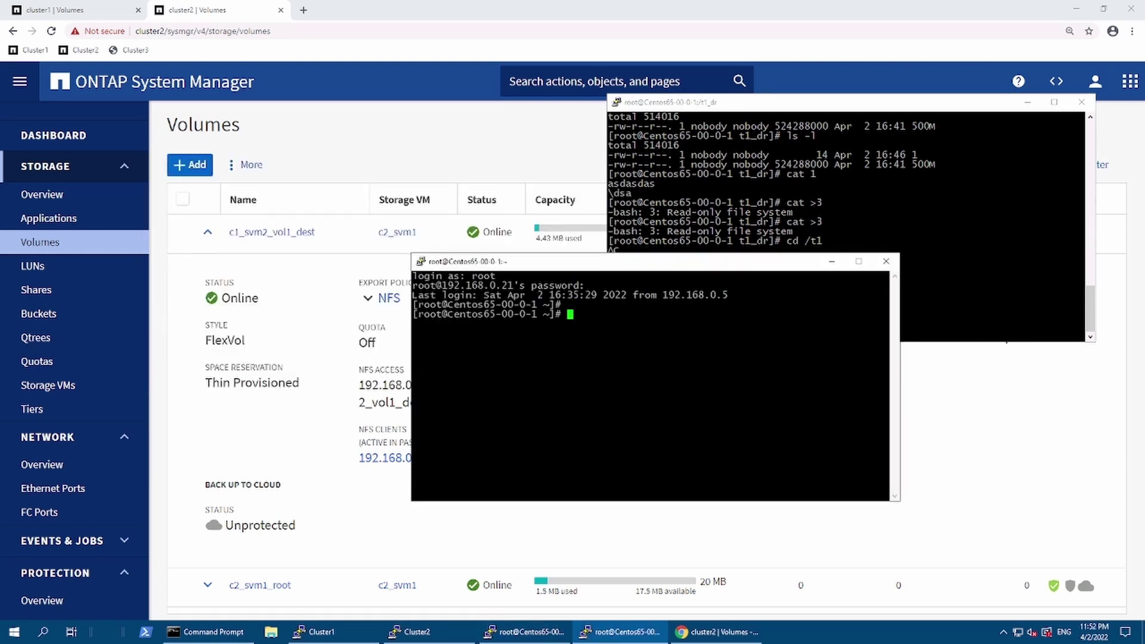
type("cd ")
type("t1_dr")
key("Left")
key("Left")
key("Left")
key("Left")
key("Left")
type("/")
key("Return")
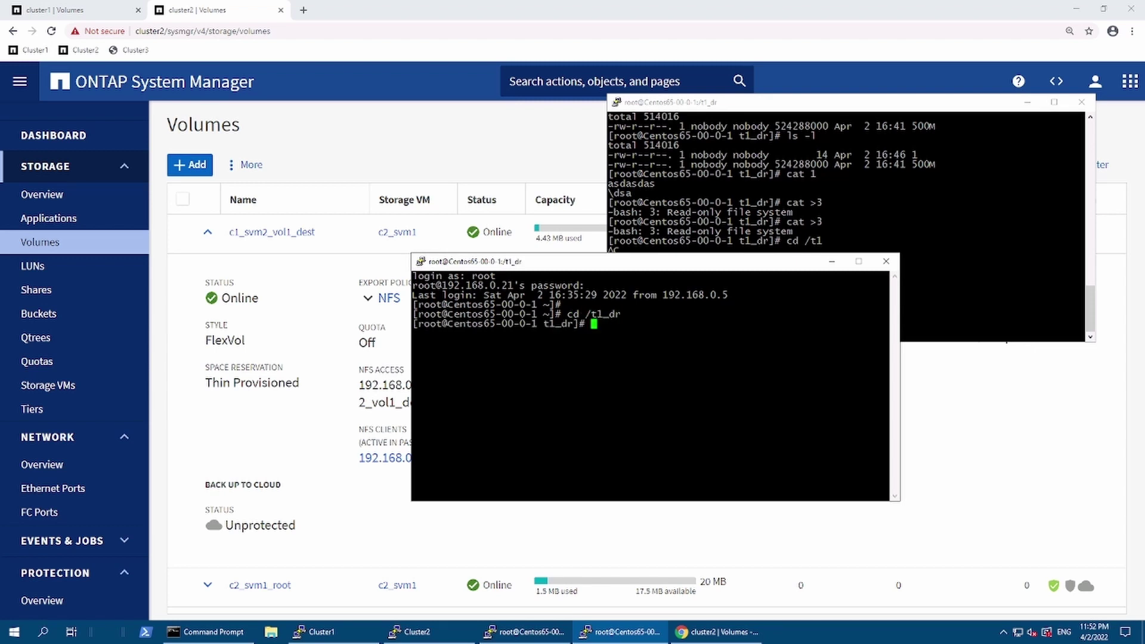
type("k")
key("BackSpace")
type("ls -l")
key("Return")
Step: Write 'updated file' into a new file 2 with cat >2, then begin a dd command
type("cat ")
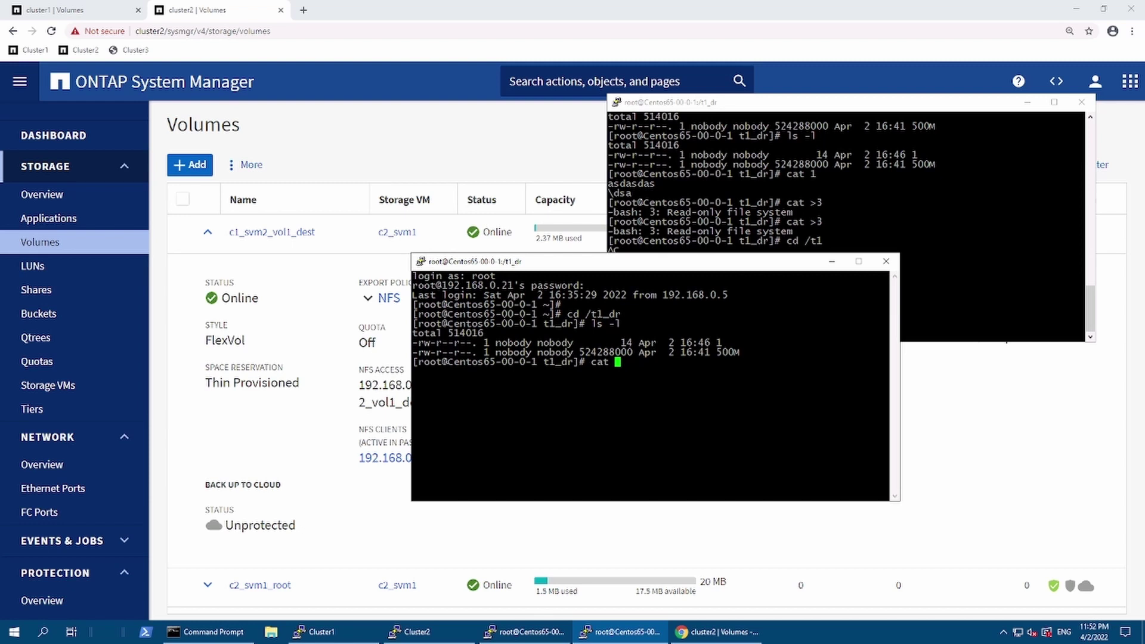
type(">2")
key("Return")
type("updated file")
key("Return")
key("ctrl+c")
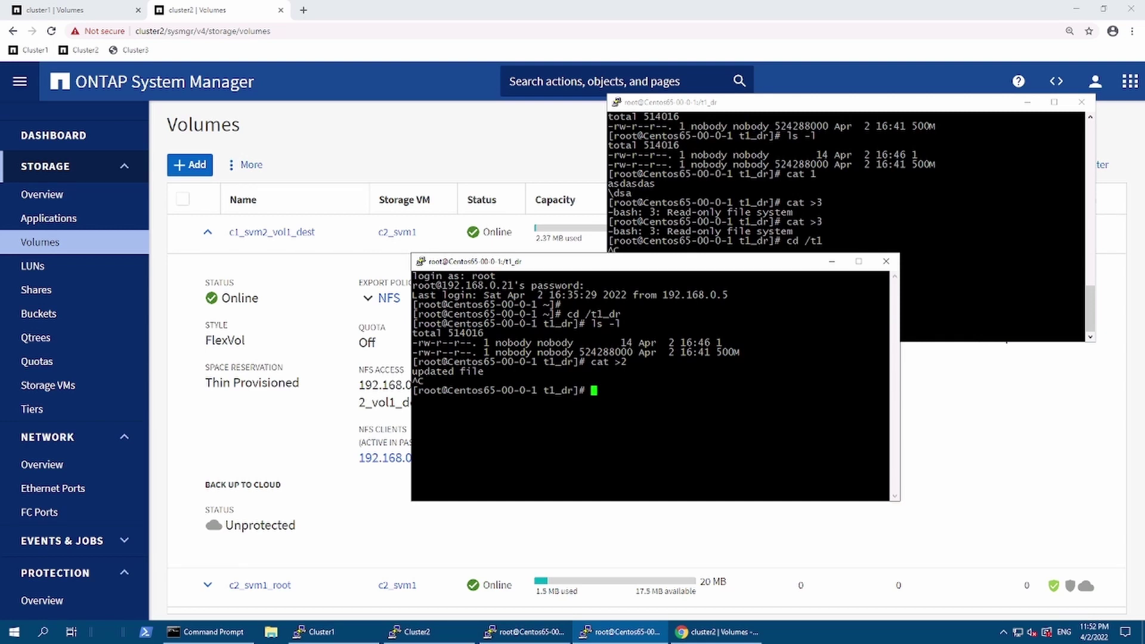
type("dd if=/dev/zero of")
Step: Create /t1_dr/200M from /dev/zero with dd bs=1M count=200
type("=/")
double_click(602, 314)
key("BackSpace")
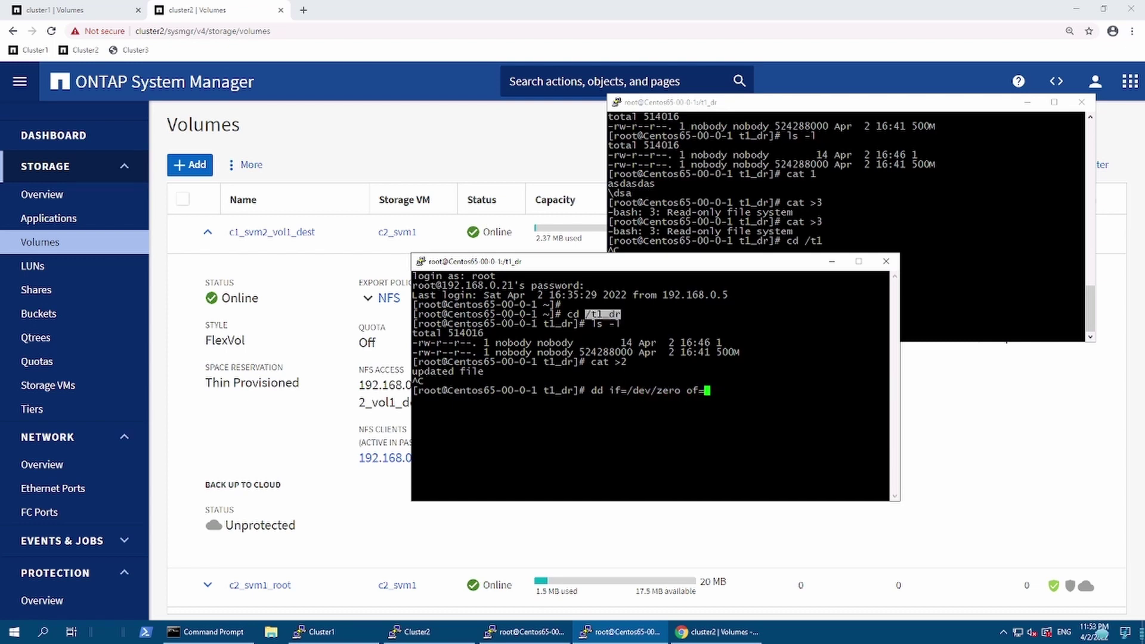
right_click(619, 322)
type("/200M")
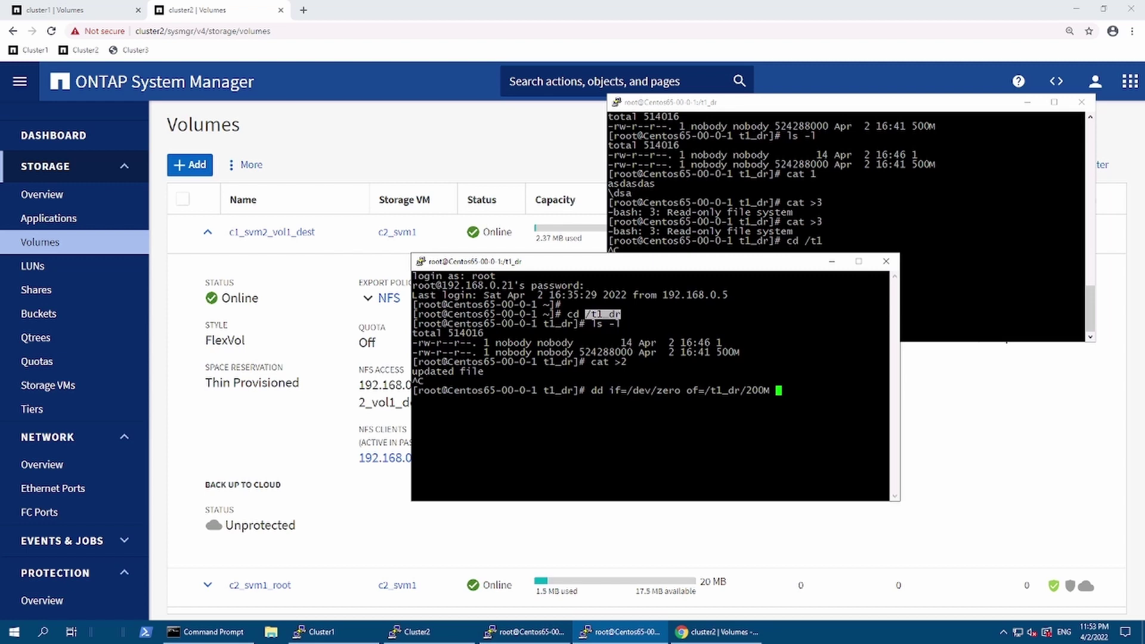
type(" bs=1M count=200")
key("Return")
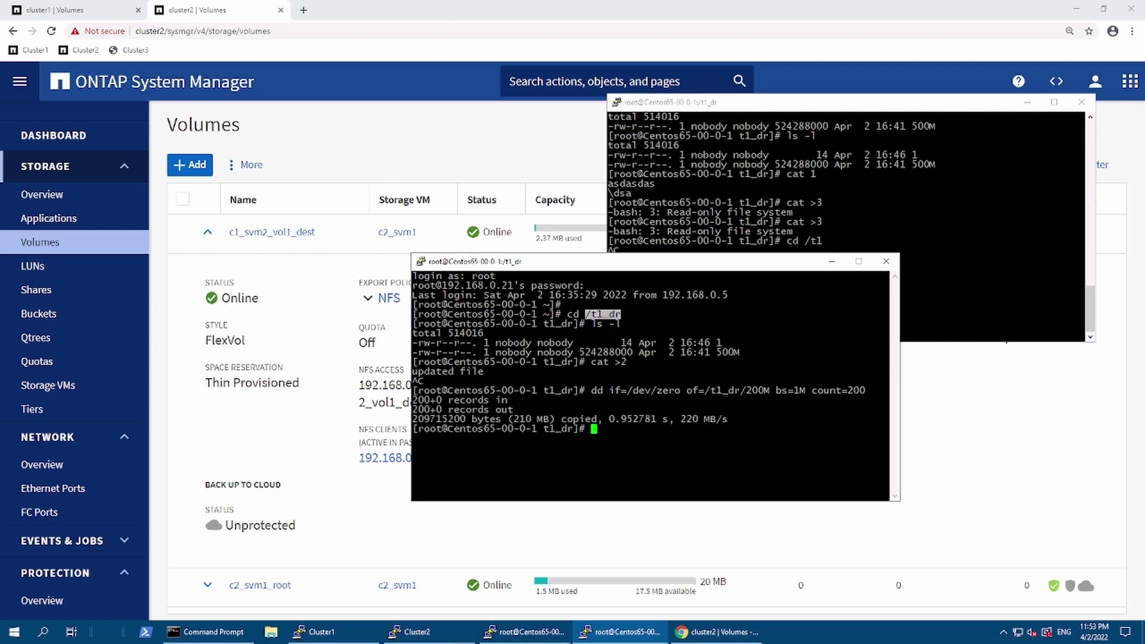
Step: List /t1_dr and confirm files 2 and 200M appear alongside 1 and 500M
type("ls -l\\")
key("Return")
type("\\")
key("Return")
key("Return")
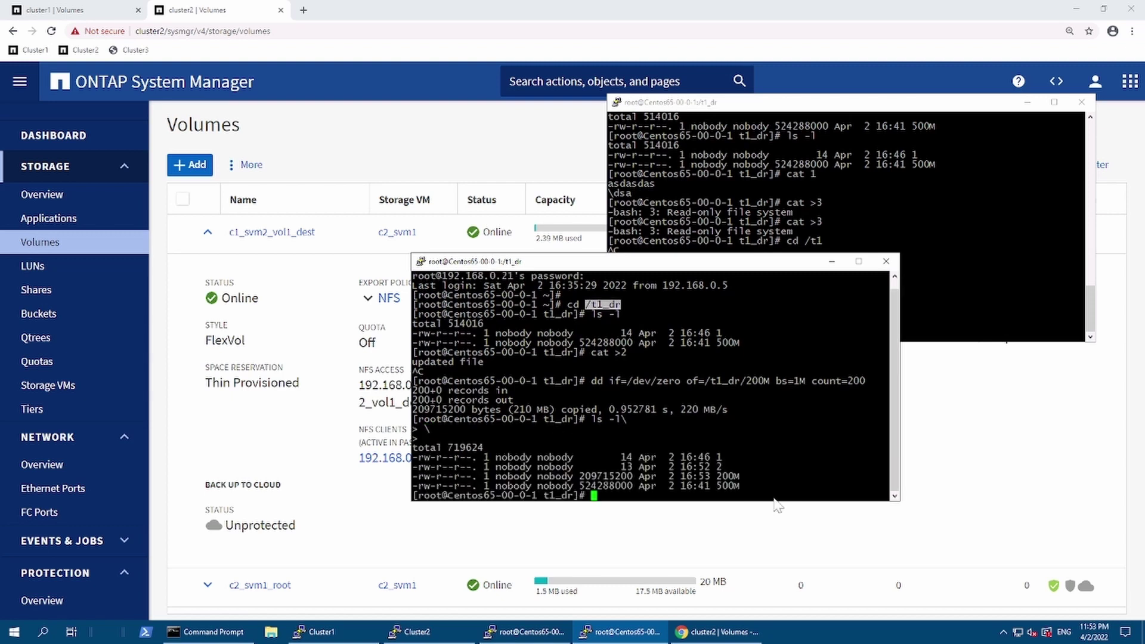
left_click_drag(721, 466, 889, 467)
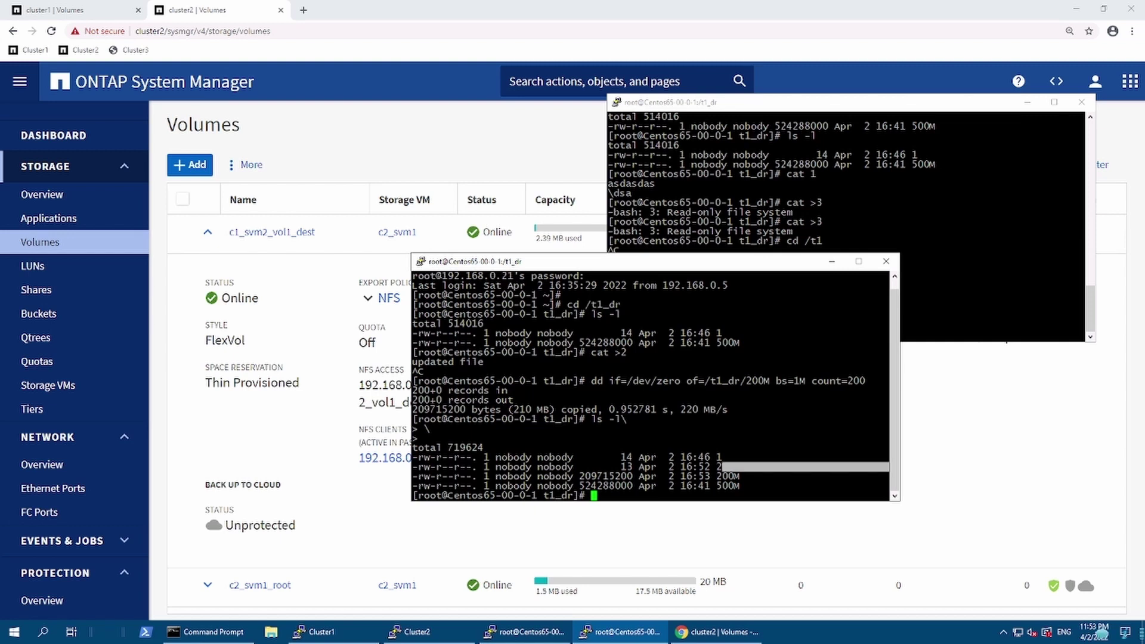
double_click(727, 476)
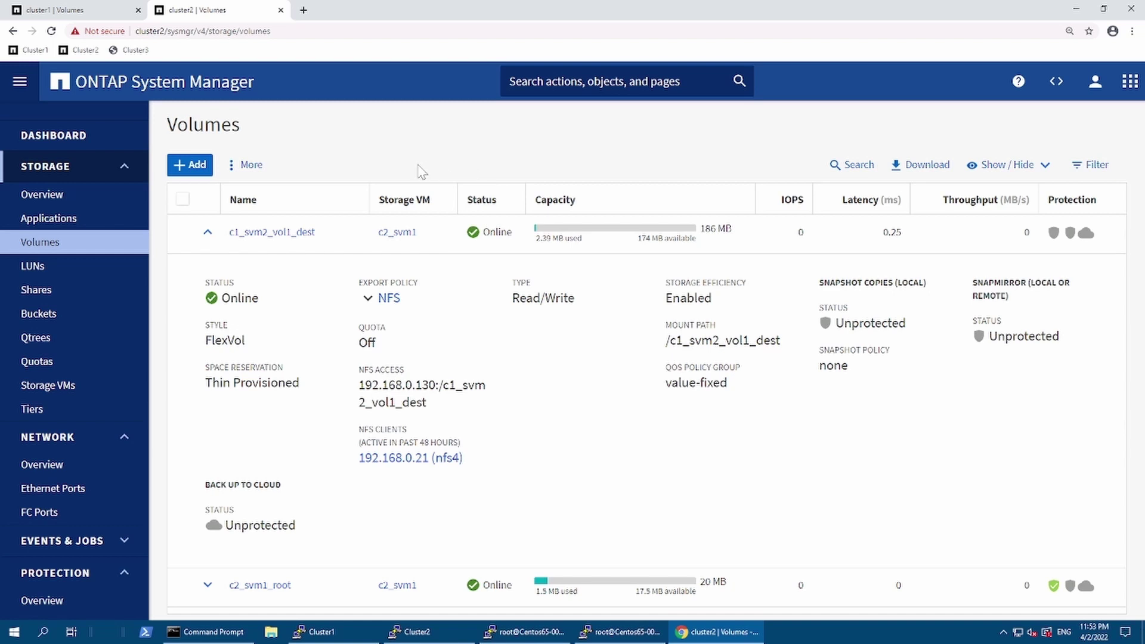
Step: Bring cluster1's c1_svm2_vol1 back online, then return to cluster2's volume list
left_click(17, 12)
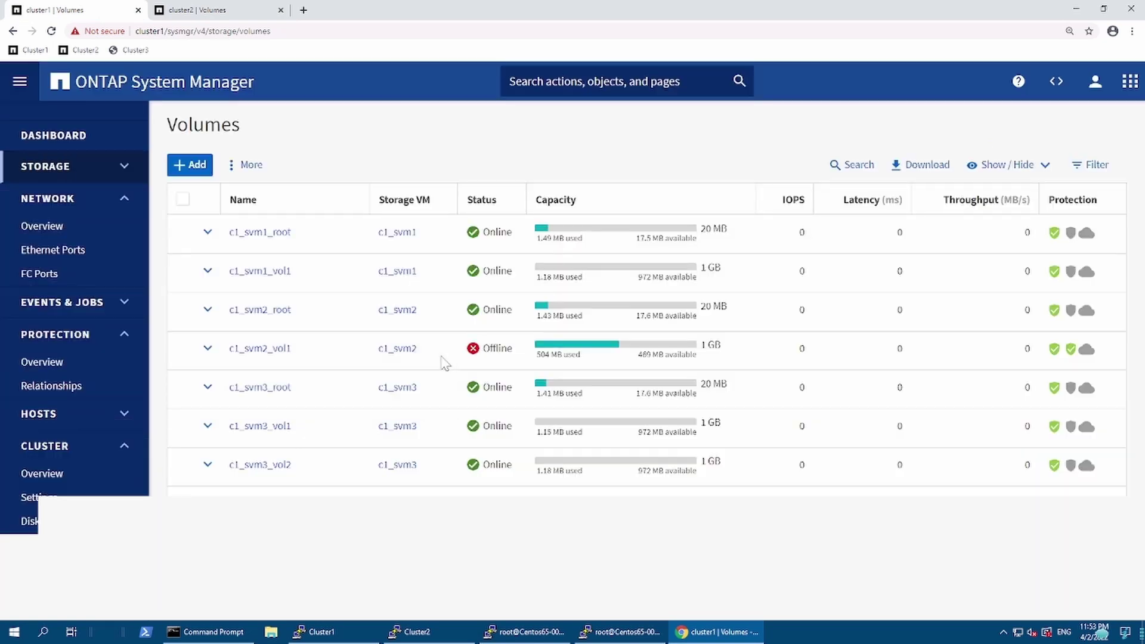
left_click(354, 349)
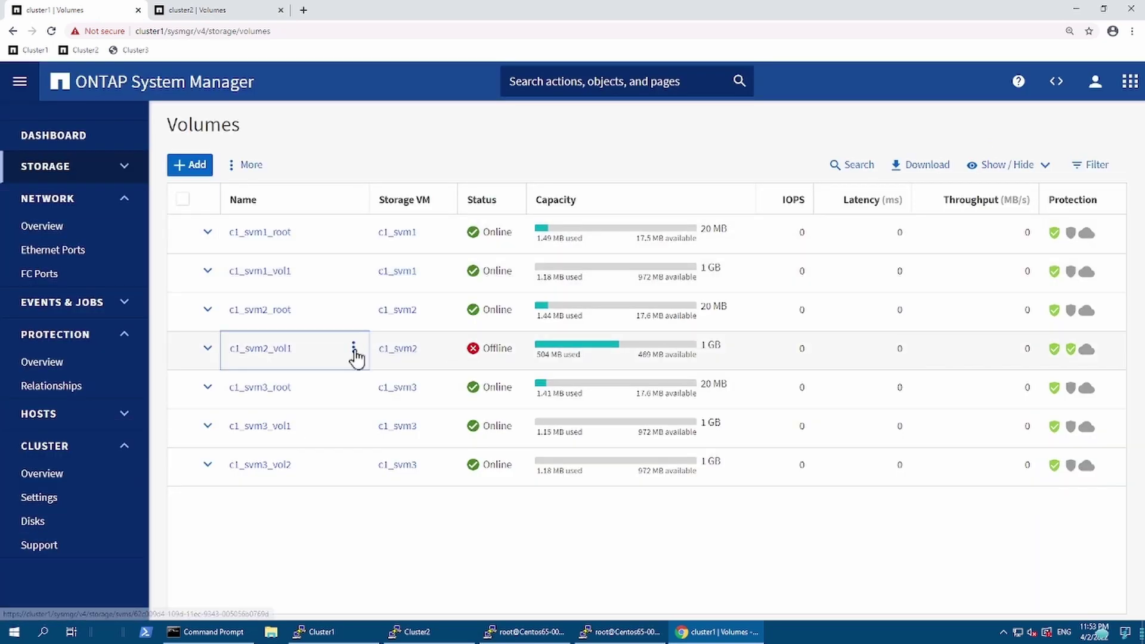
left_click(281, 429)
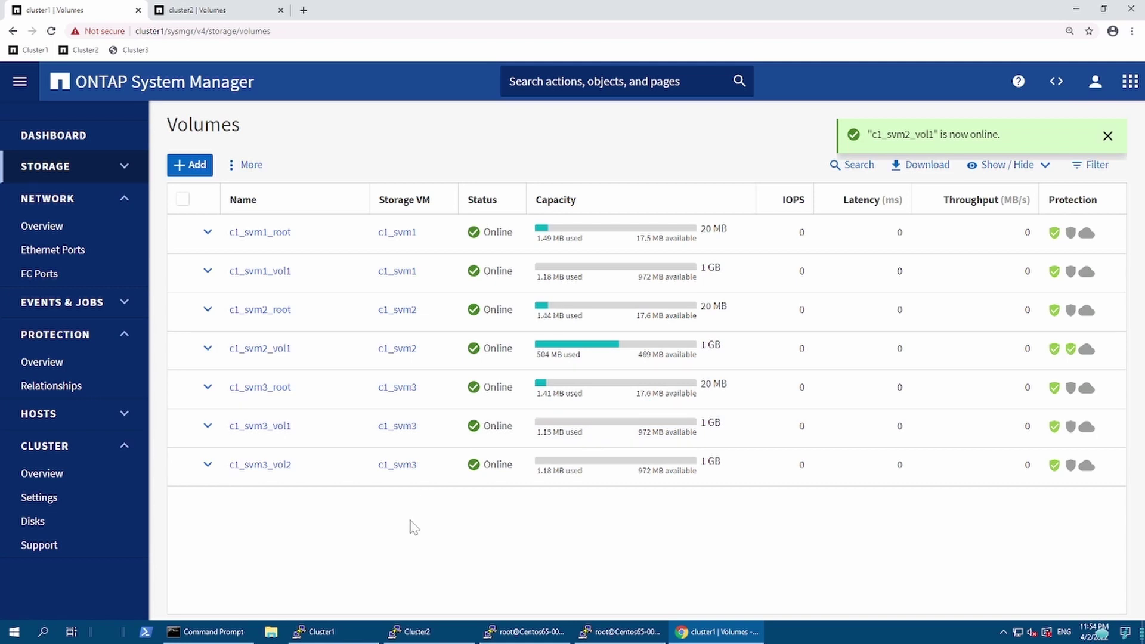
left_click(200, 10)
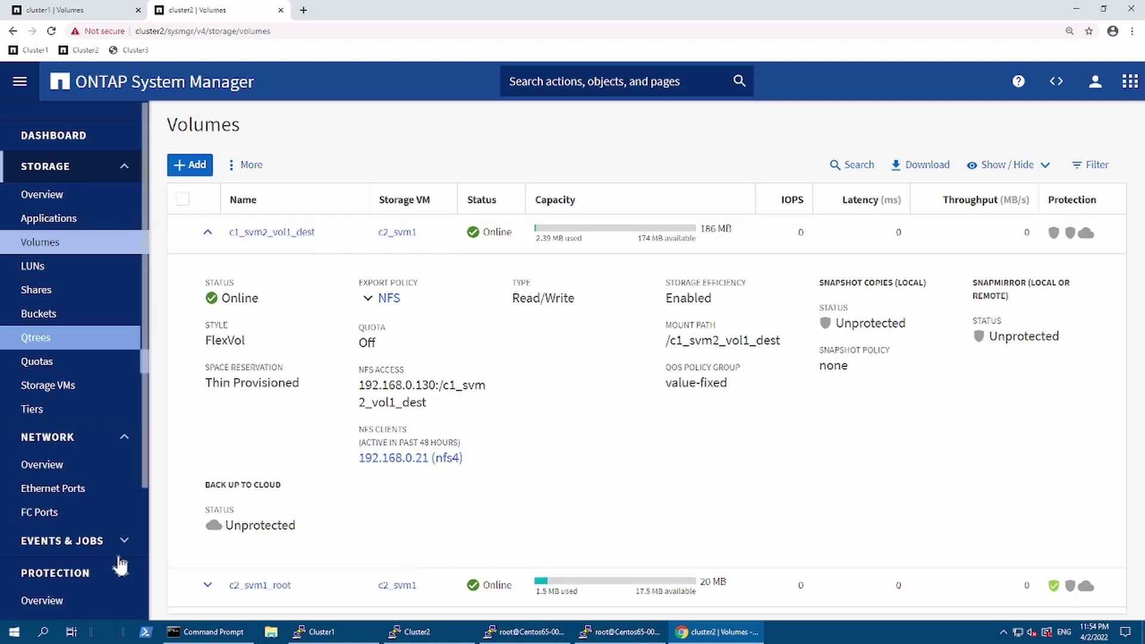
Step: Reverse resync the c1_svm2_vol1 mirror relationship from cluster2's Relationships page
left_click(128, 440)
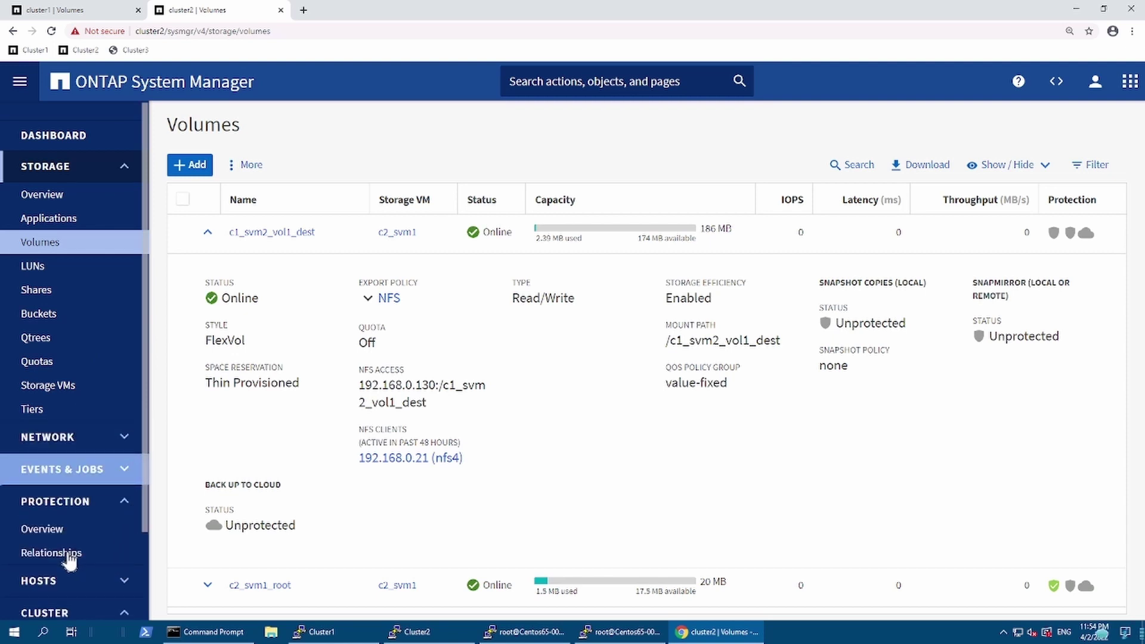
left_click(69, 553)
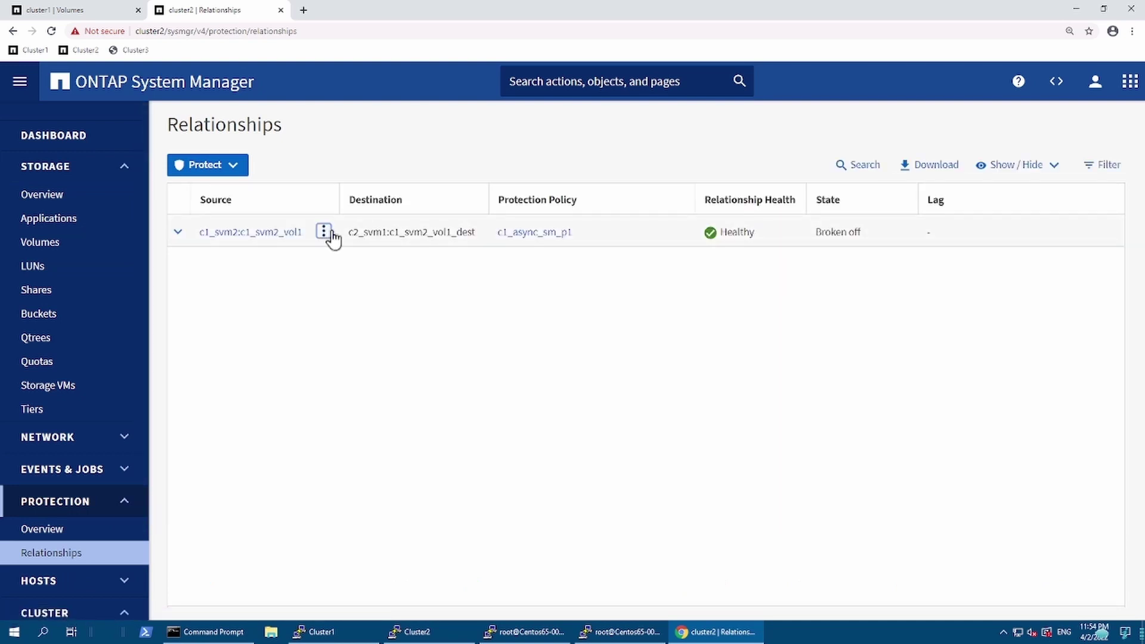
left_click(324, 232)
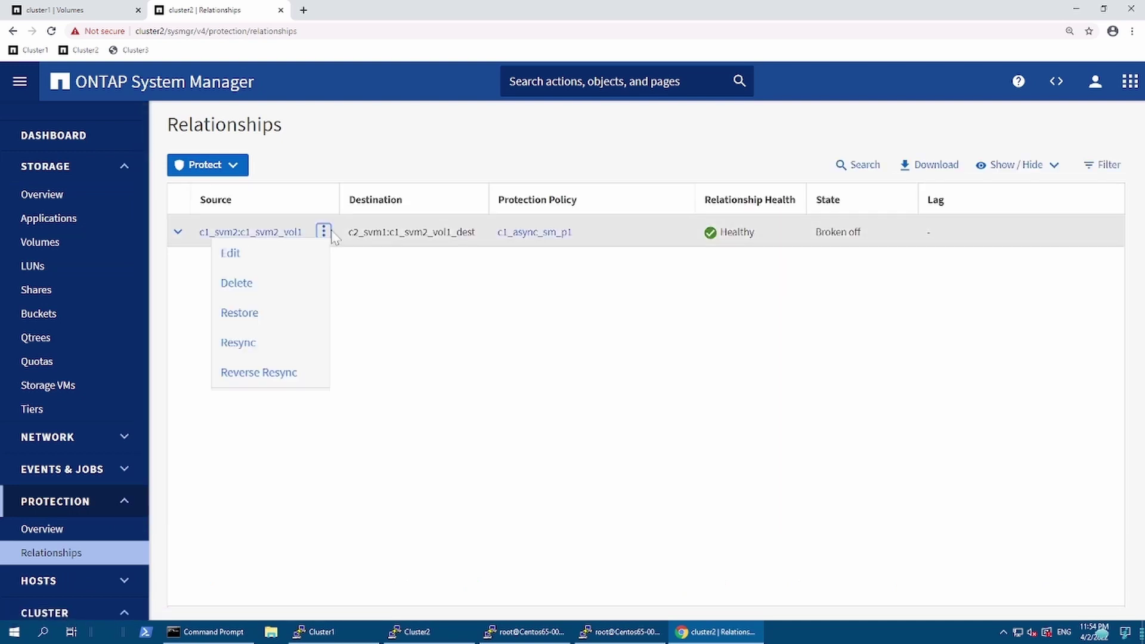
left_click(275, 377)
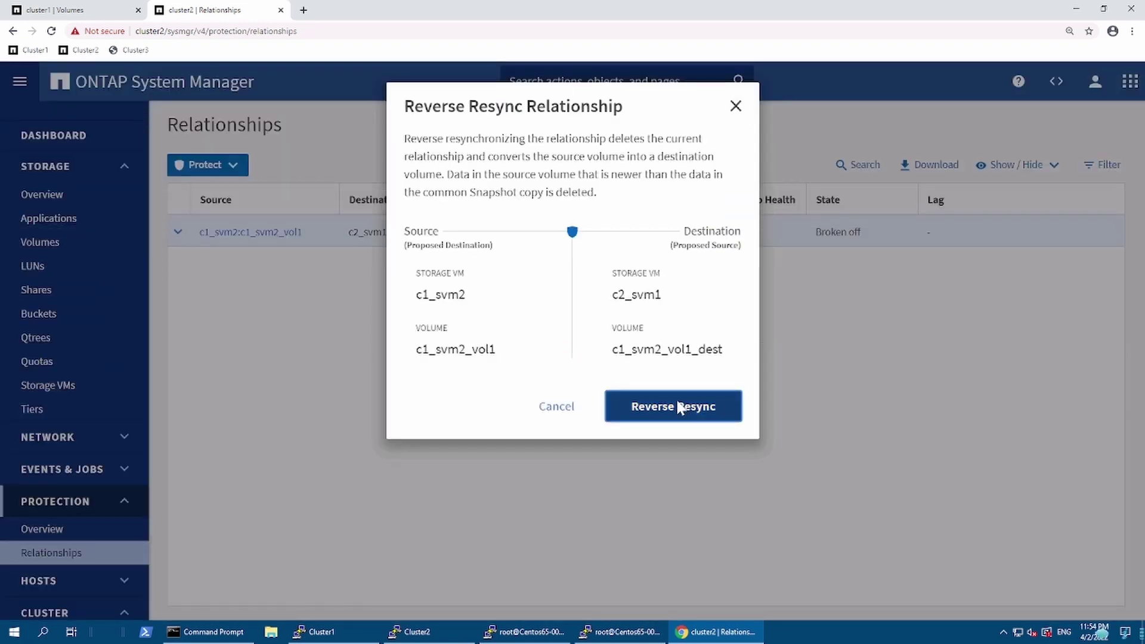
left_click(680, 406)
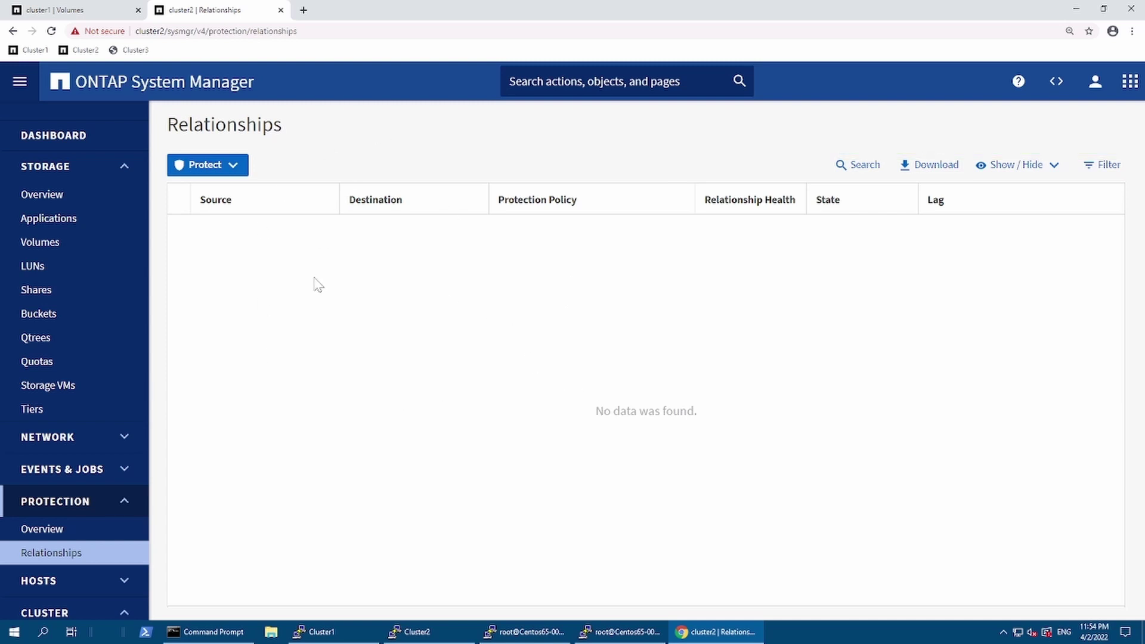
left_click(76, 12)
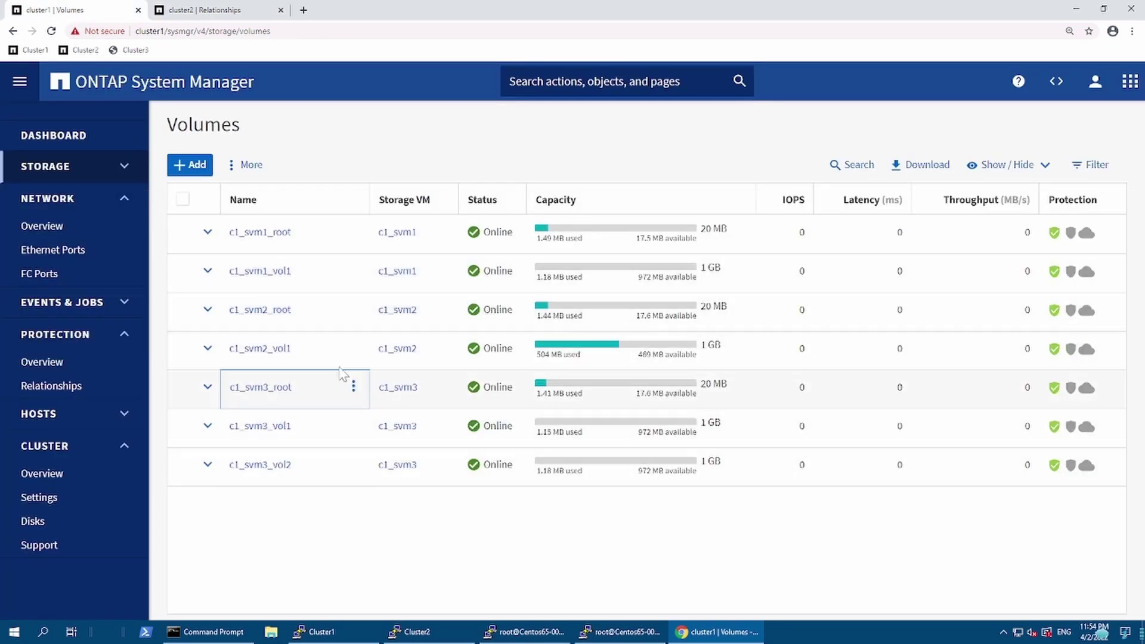
Step: Check cluster1's relationships and show c1_svm2_vol1's details, now a Data Protection volume
left_click(102, 388)
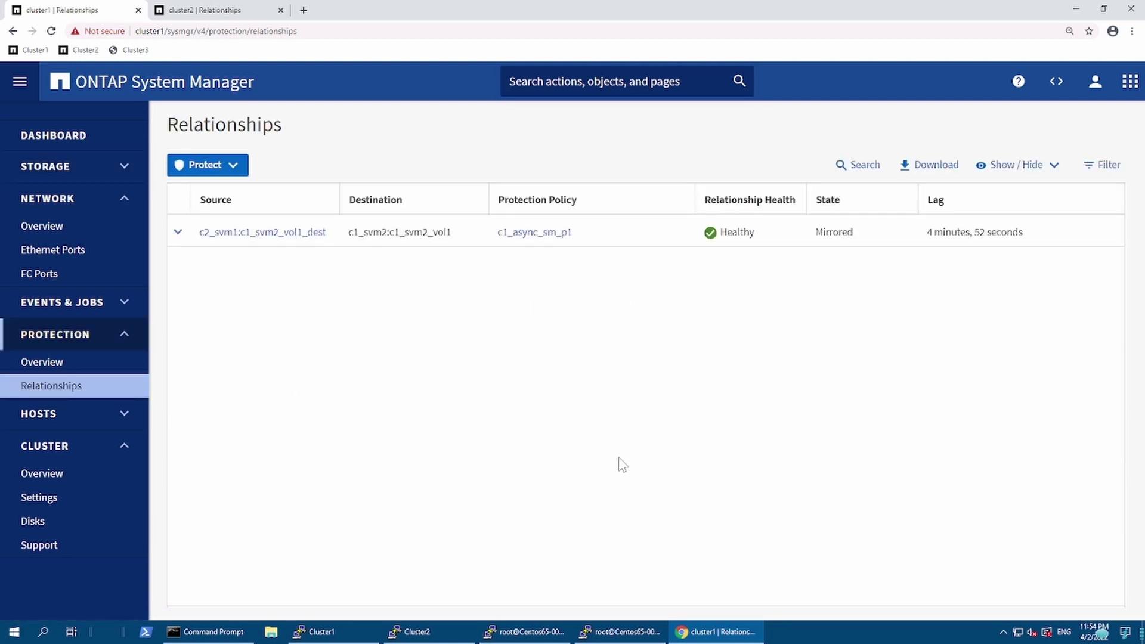
left_click(51, 233)
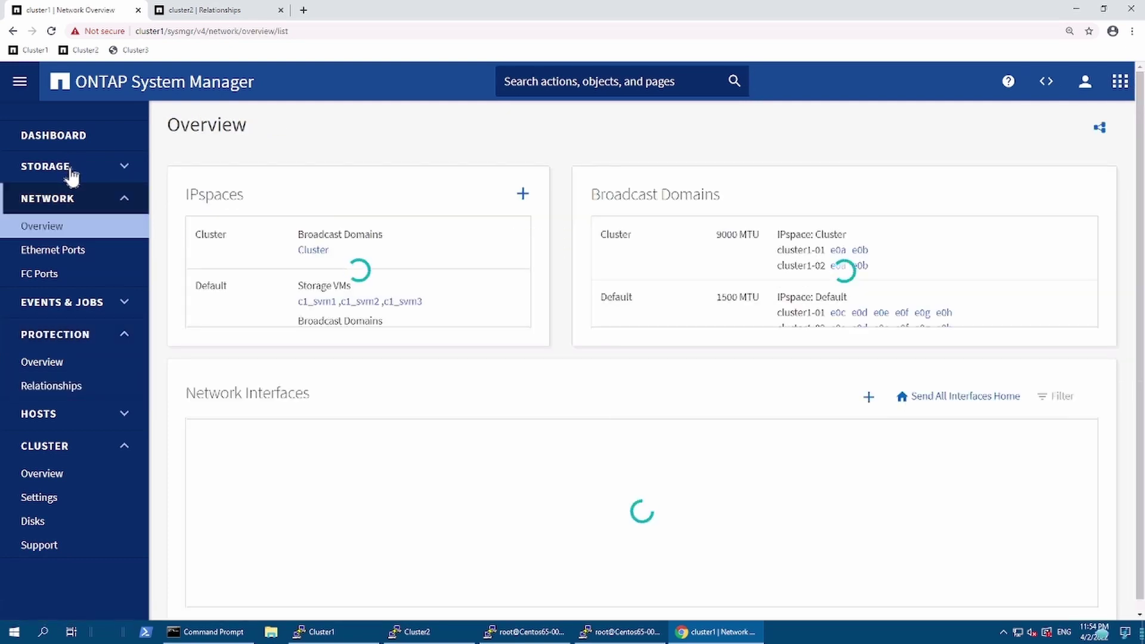
left_click(69, 170)
left_click(40, 242)
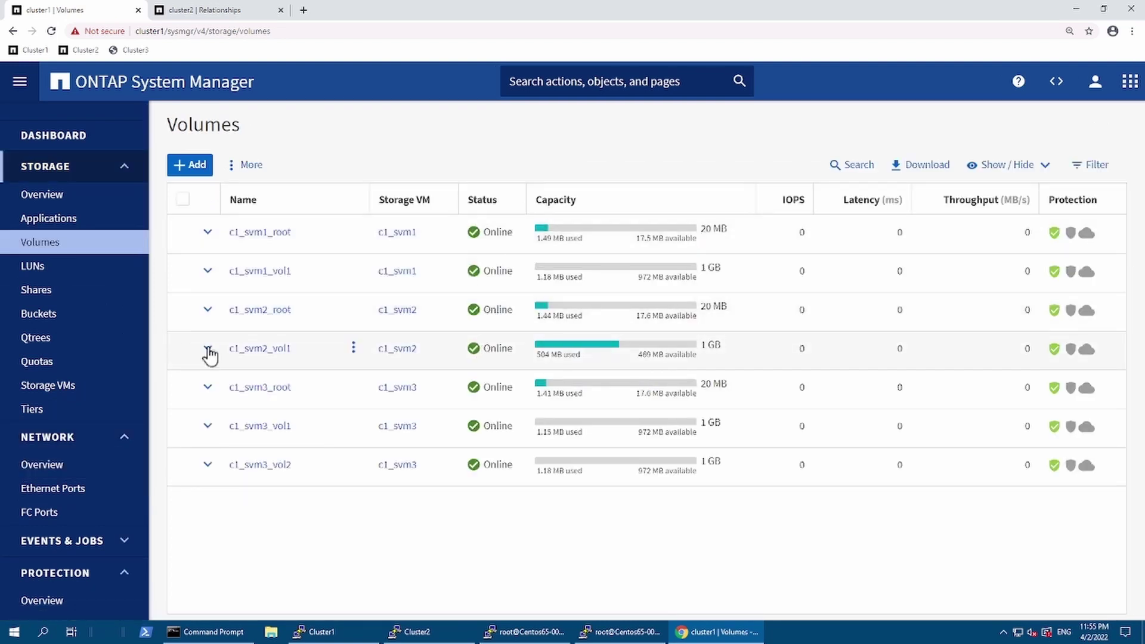
left_click(208, 349)
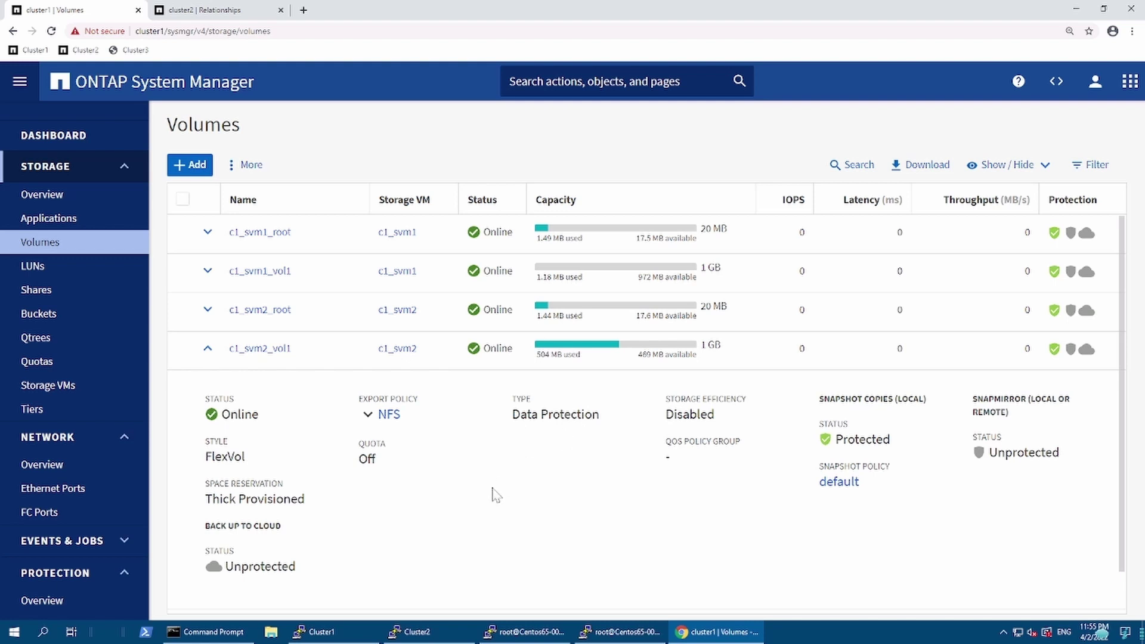
left_click(557, 633)
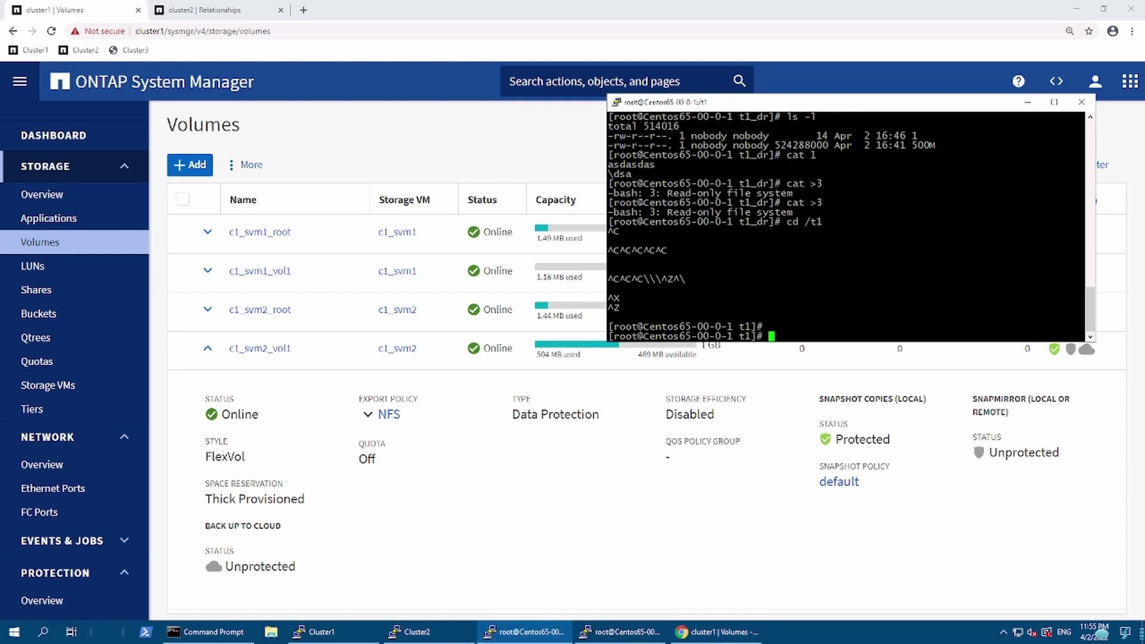
Step: In the second terminal session, list /t1 and confirm it holds only files 1 and 500M
left_click_drag(609, 238, 626, 299)
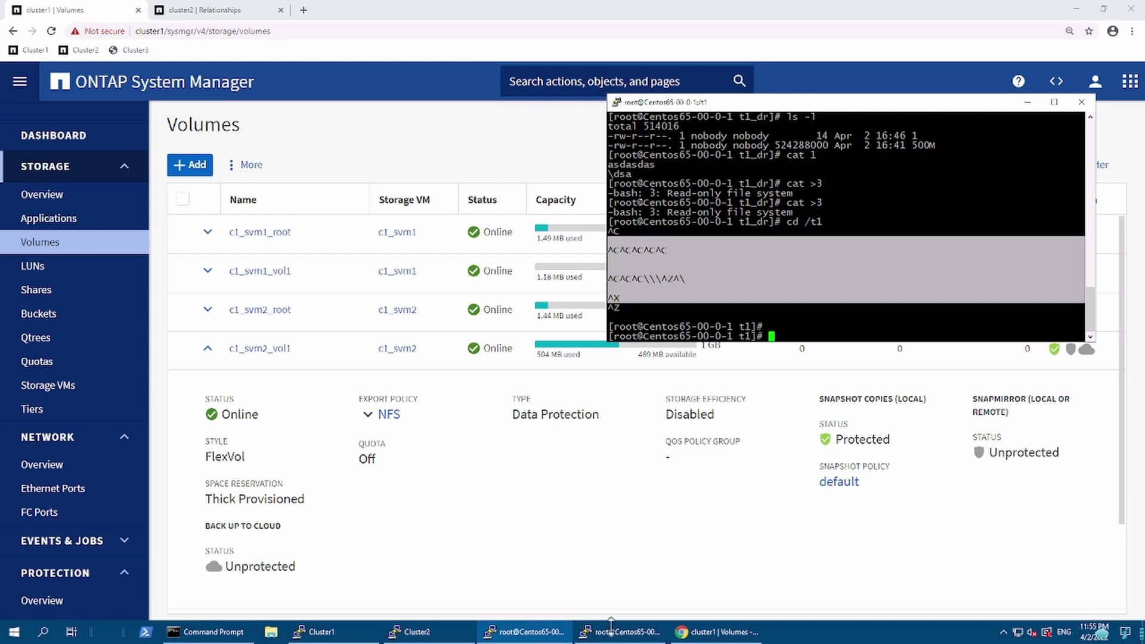
left_click(619, 633)
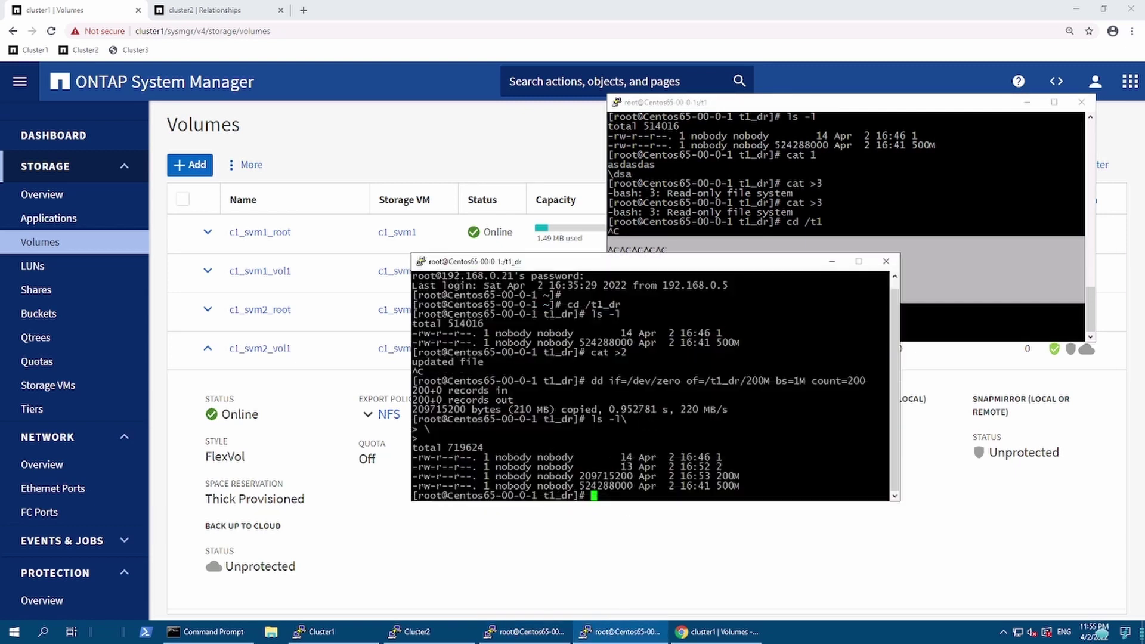
type("cd /t1")
key("Return")
type("ls -l")
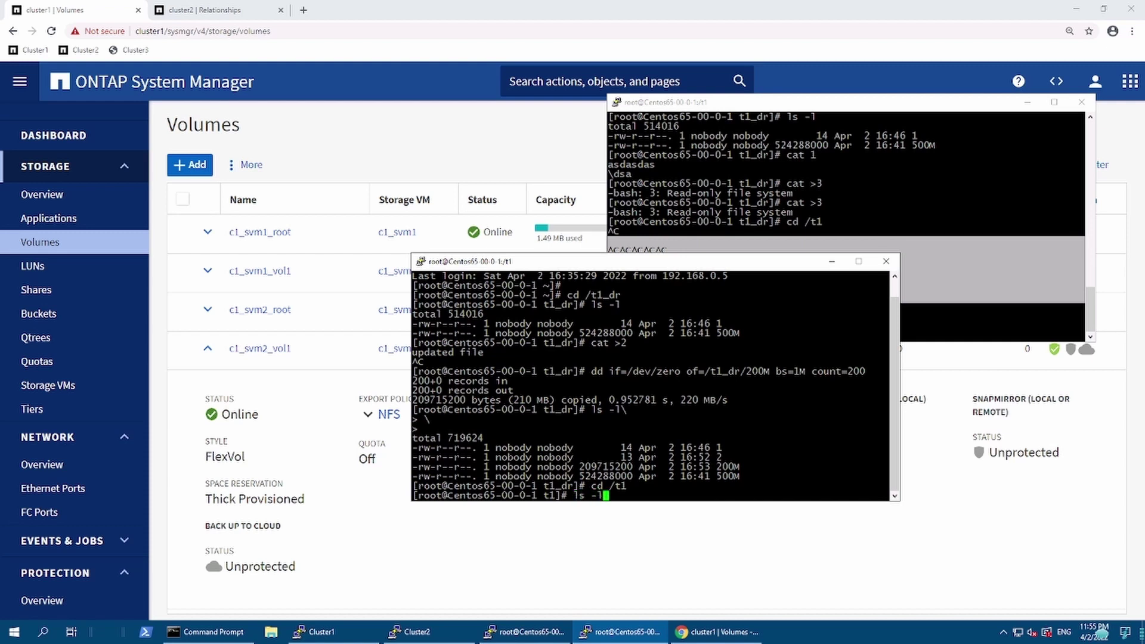
key("Return")
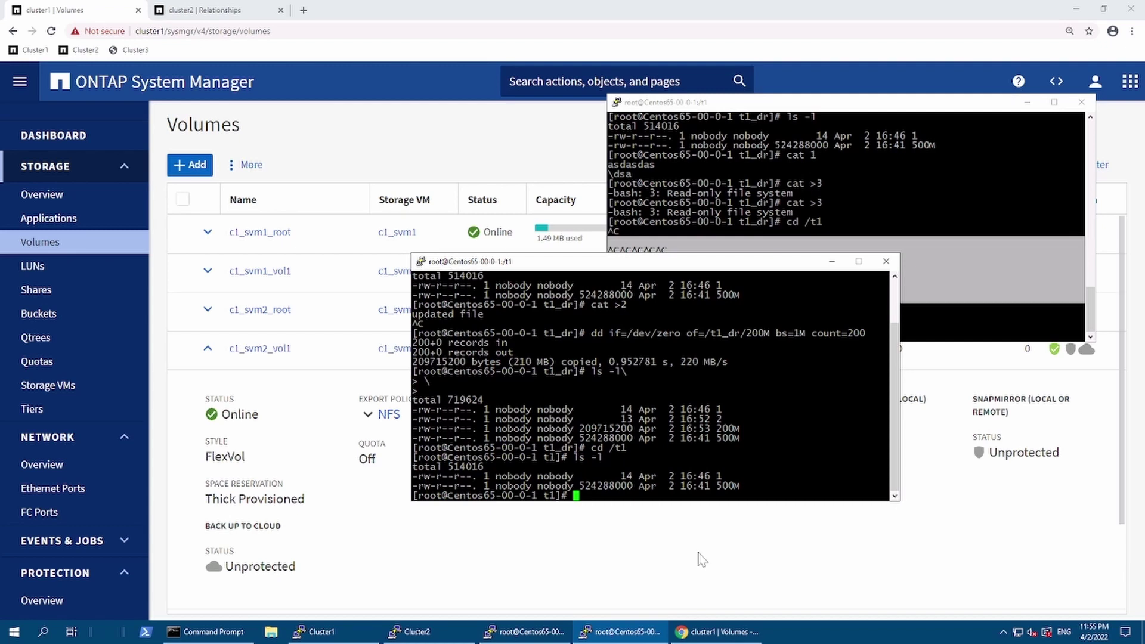
left_click(695, 626)
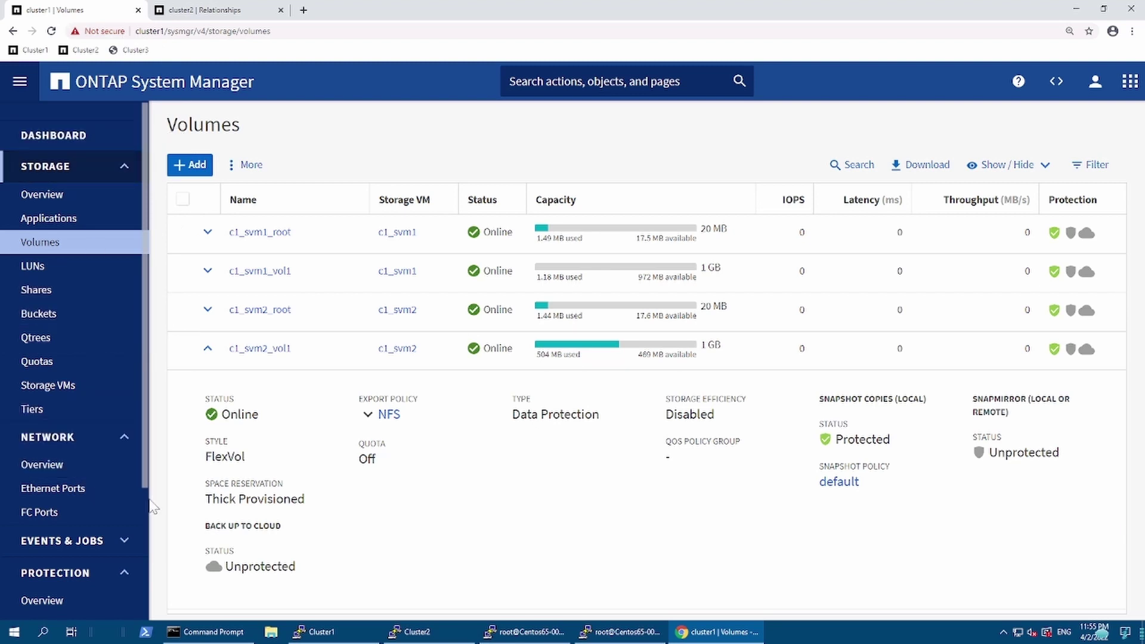
Step: Update the c2_svm1:c1_svm2_vol1_dest mirror back to Healthy, then bring both PuTTY sessions up
scroll(150, 510, "down", 3)
left_click(108, 455)
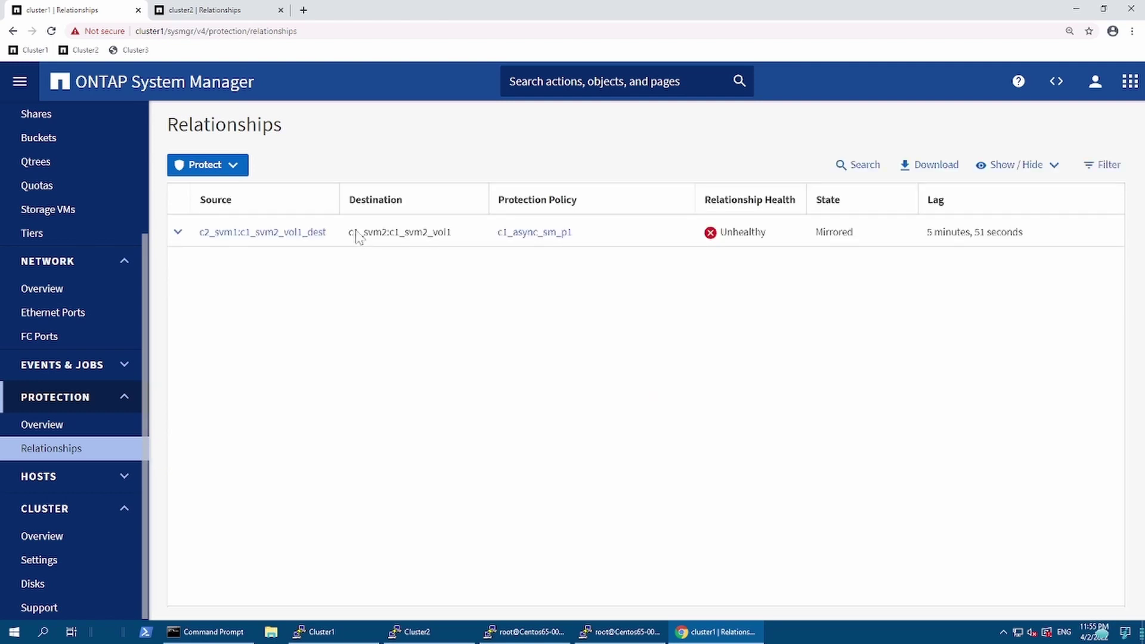
left_click(323, 236)
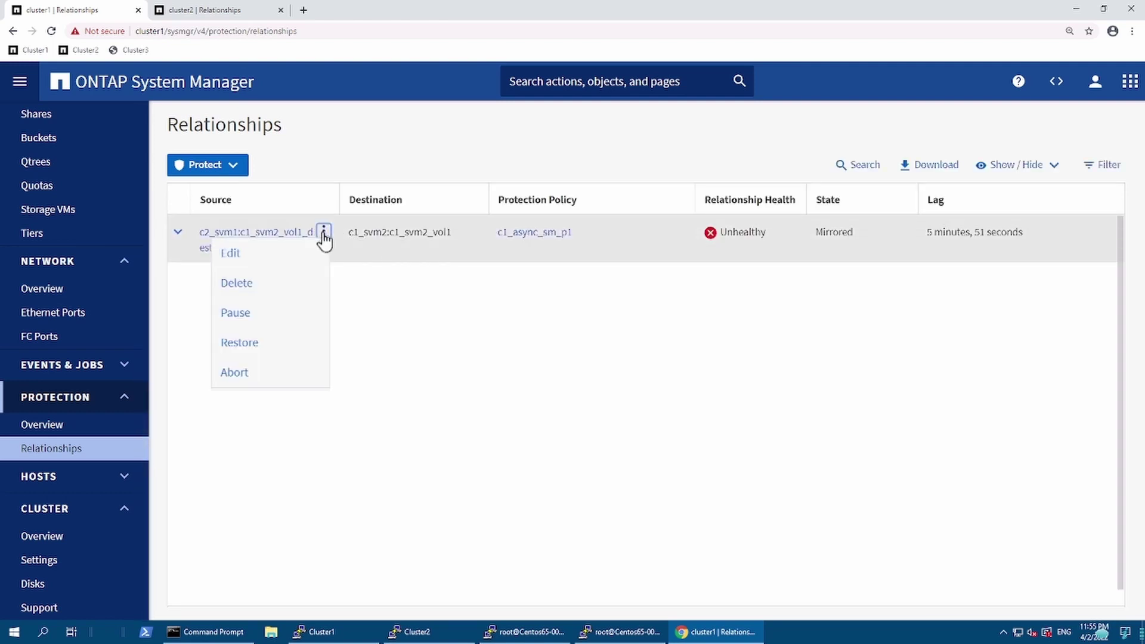
left_click(382, 325)
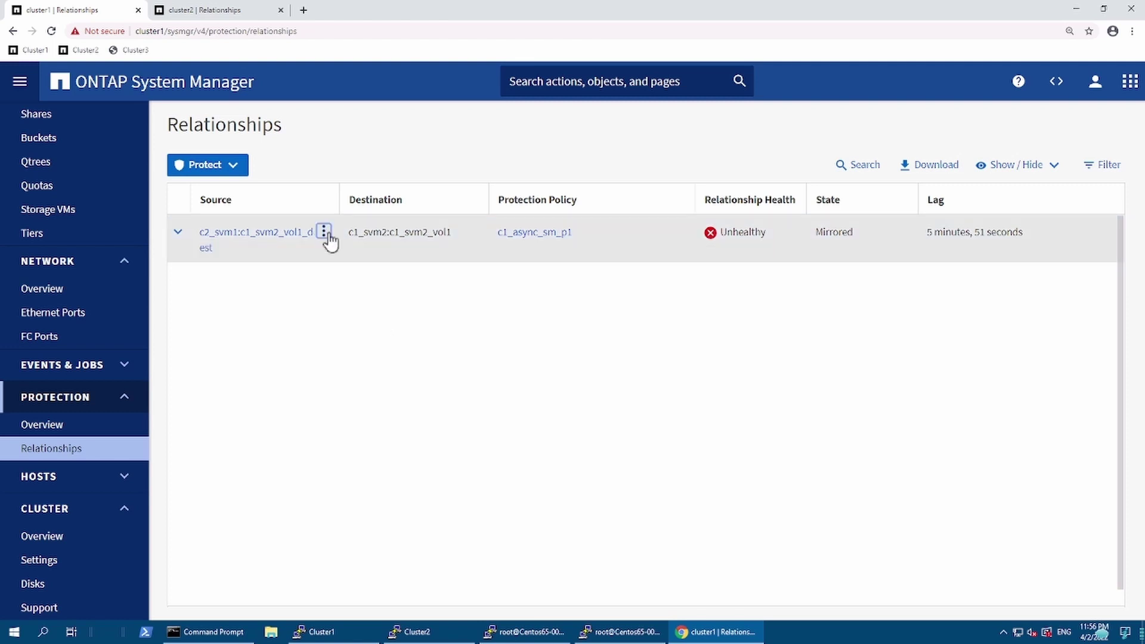
left_click(325, 235)
left_click(281, 316)
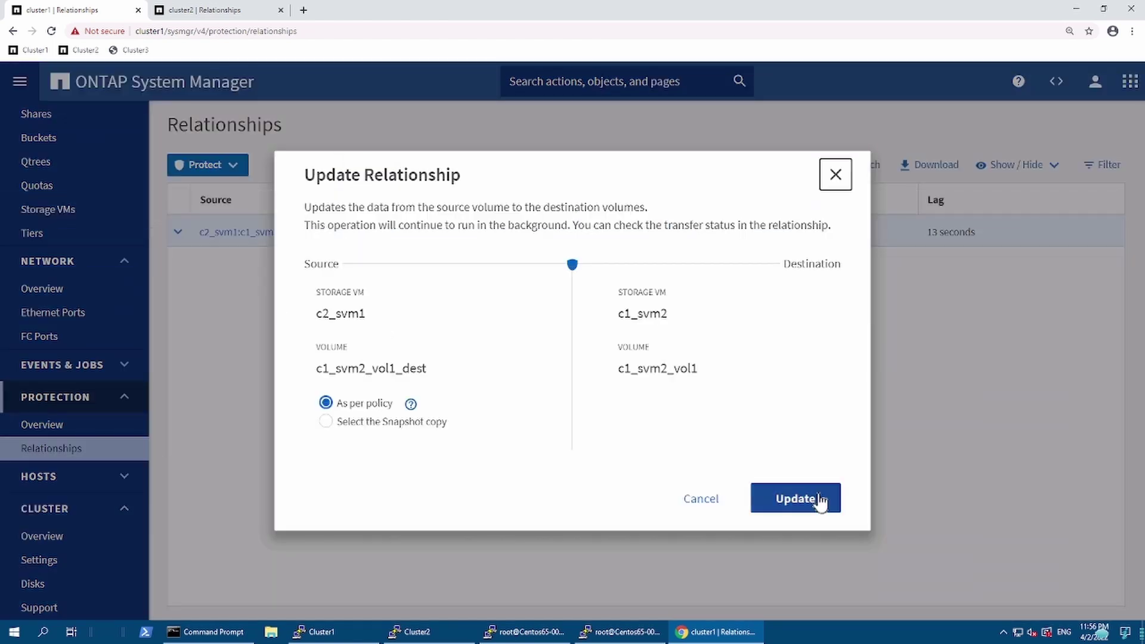
left_click(801, 499)
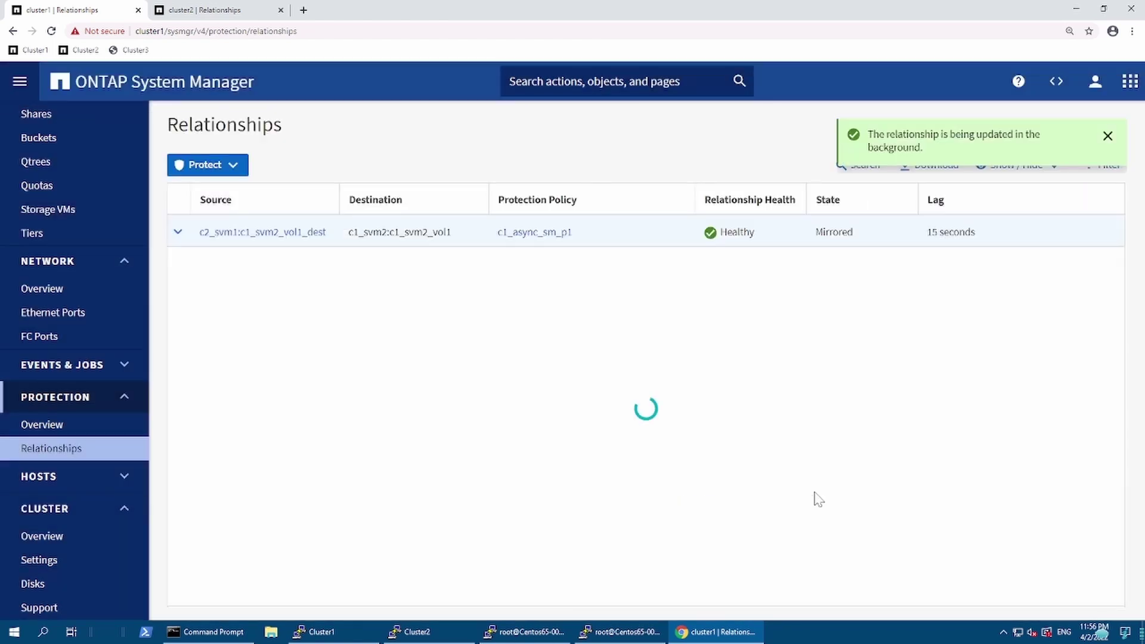
left_click(548, 626)
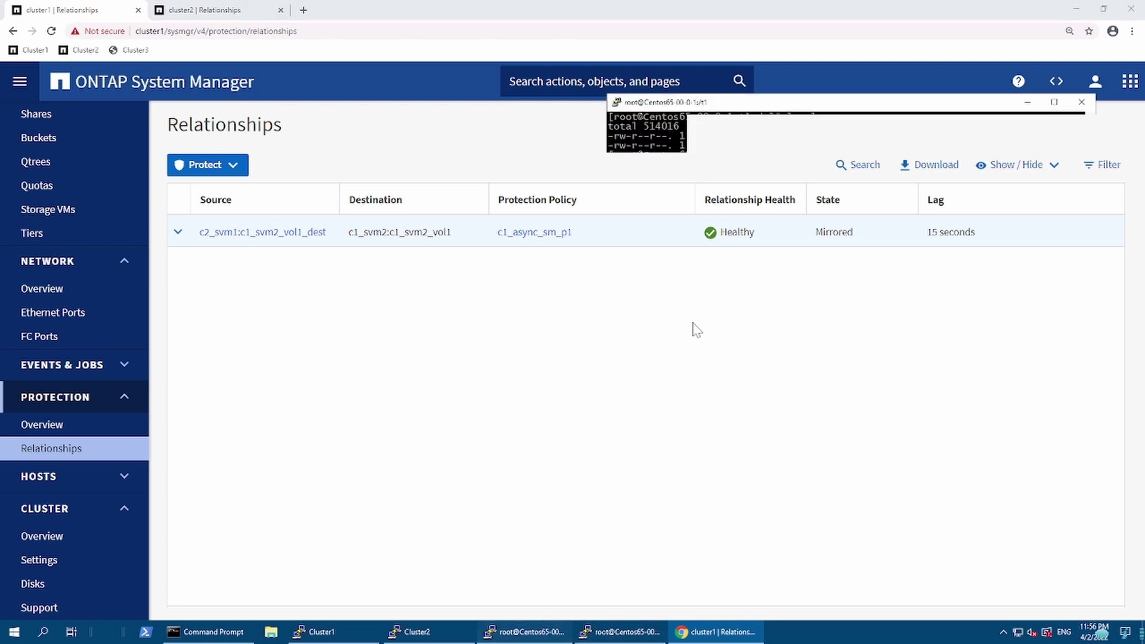
left_click(604, 633)
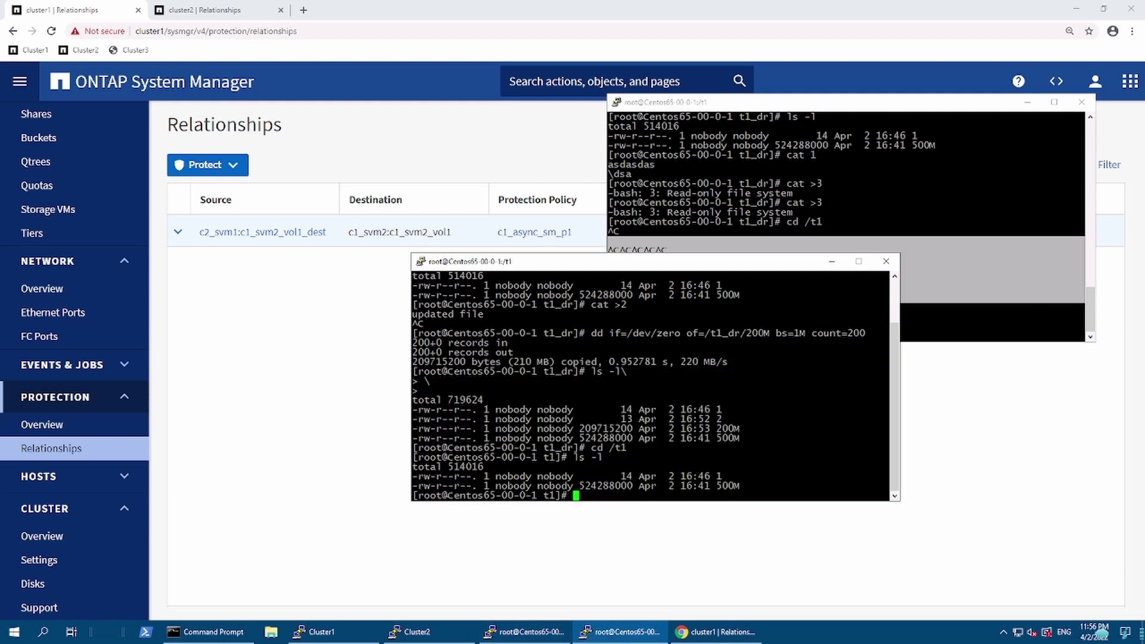
Step: List /t1 and display file 2, then check the relationship status in the browser
type("ls -l")
key("Return")
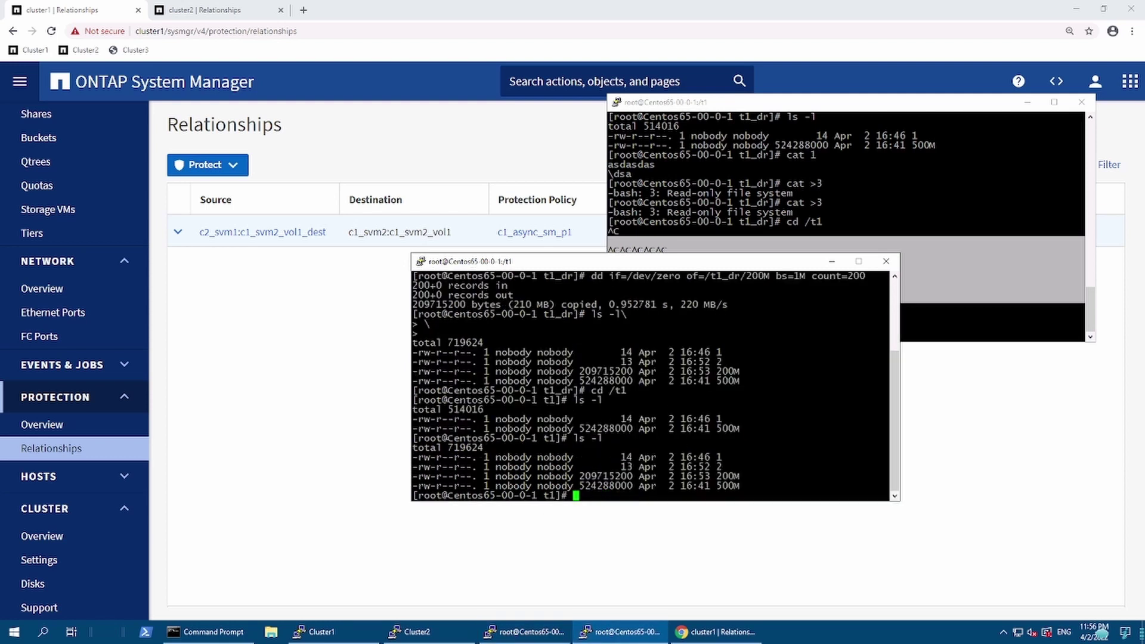
type("cat 2\\")
key("Return")
key("Return")
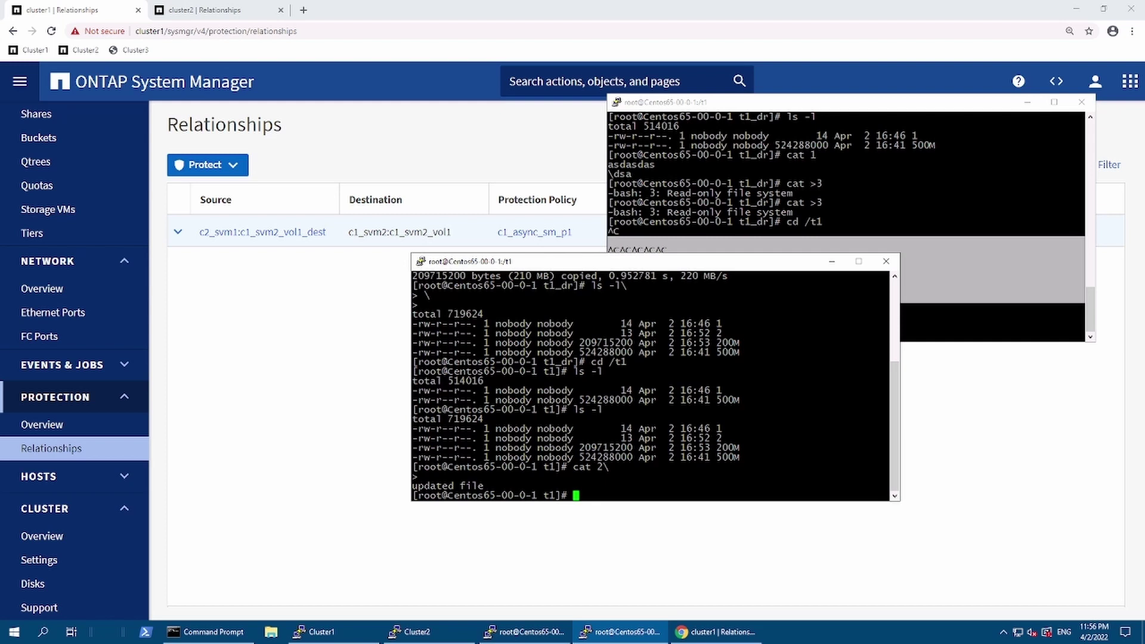
left_click(849, 516)
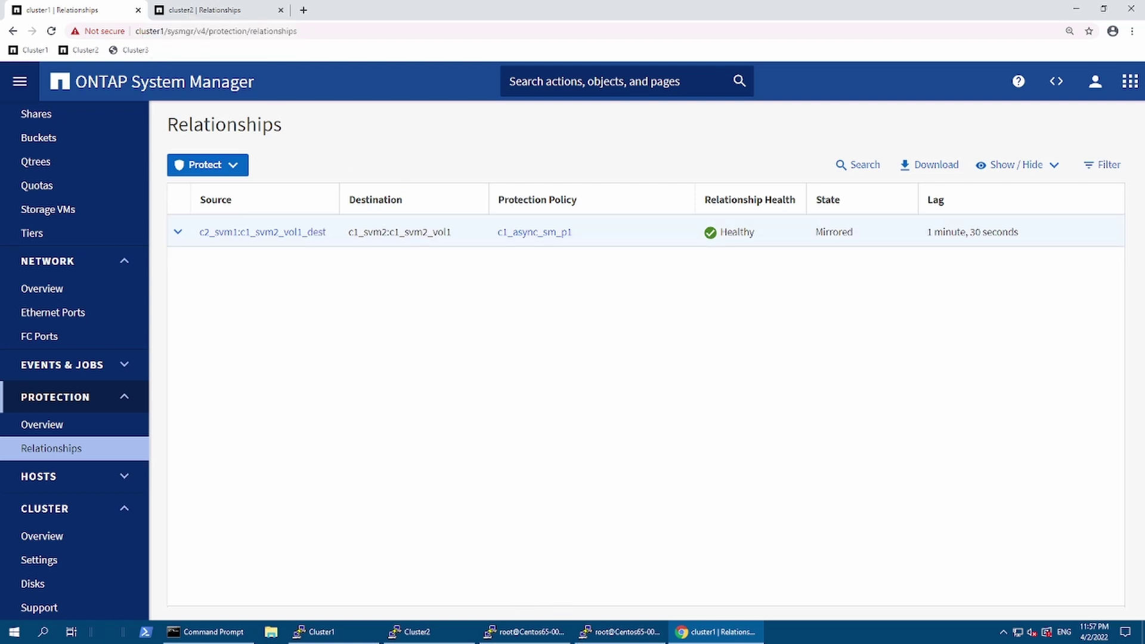
Step: Test that /t1 is still read-only by attempting 'cat >3', then return to Relationships
left_click(620, 631)
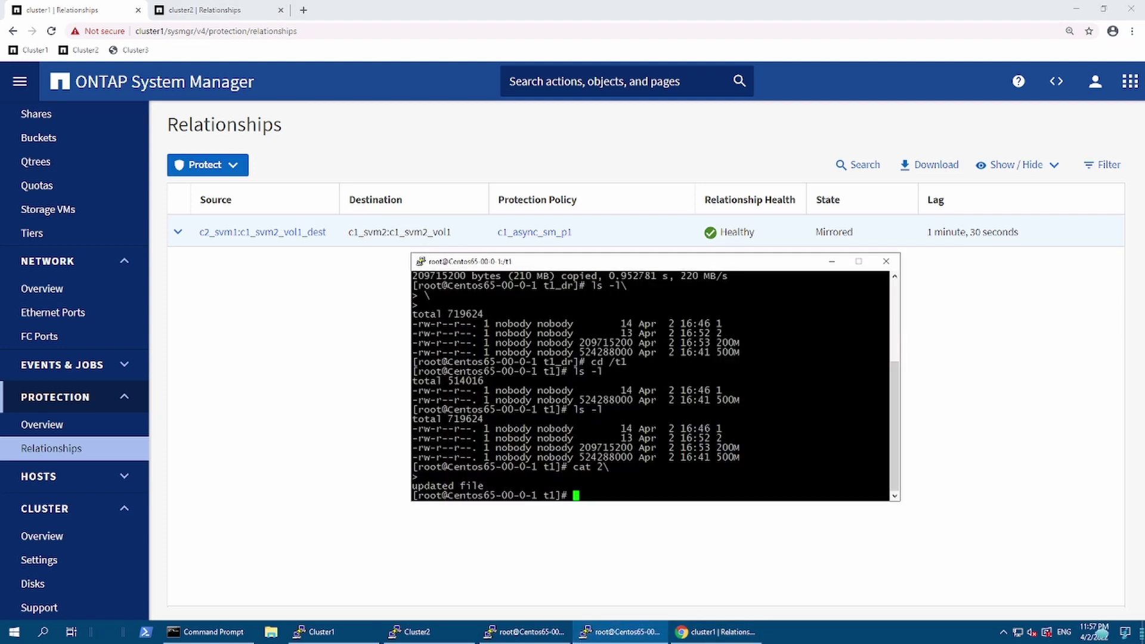
key("Up")
key("BackSpace")
key("BackSpace")
type(">3")
key("Return")
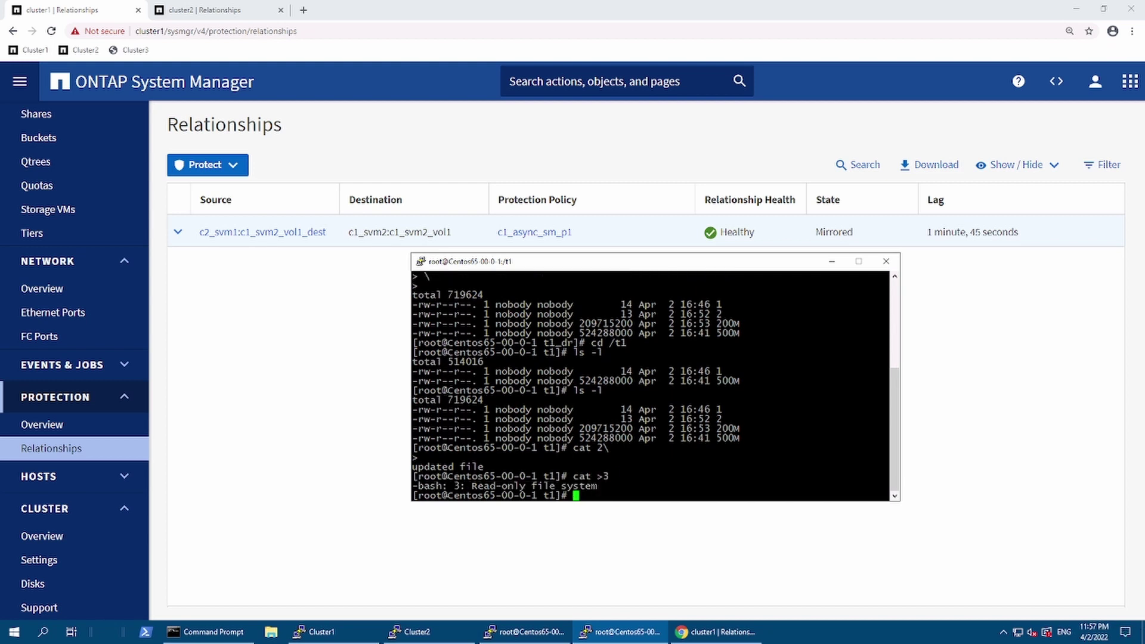
left_click(301, 546)
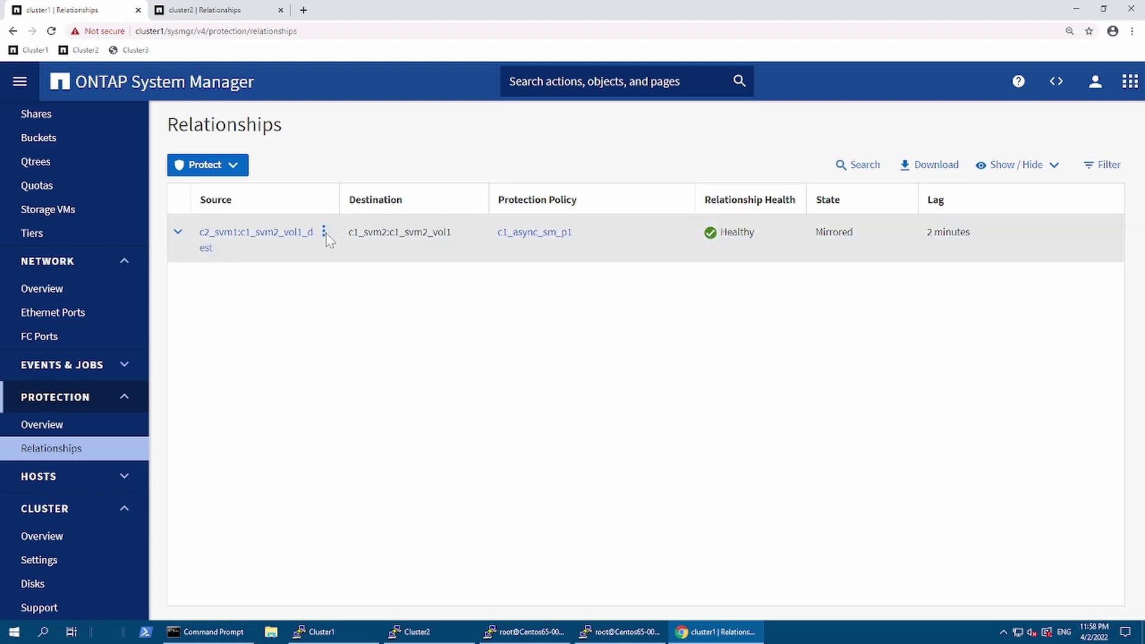
Step: Break the c2_svm1 to c1_svm2_vol1 relationship and recall 'cat >3' in the client terminal
left_click(324, 234)
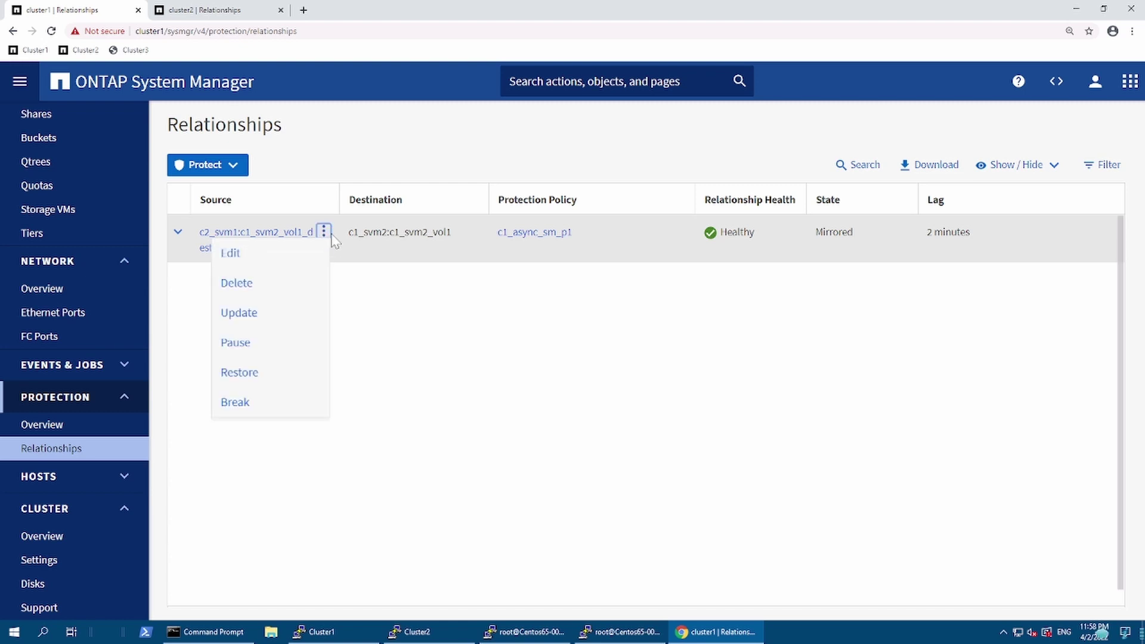
left_click(250, 413)
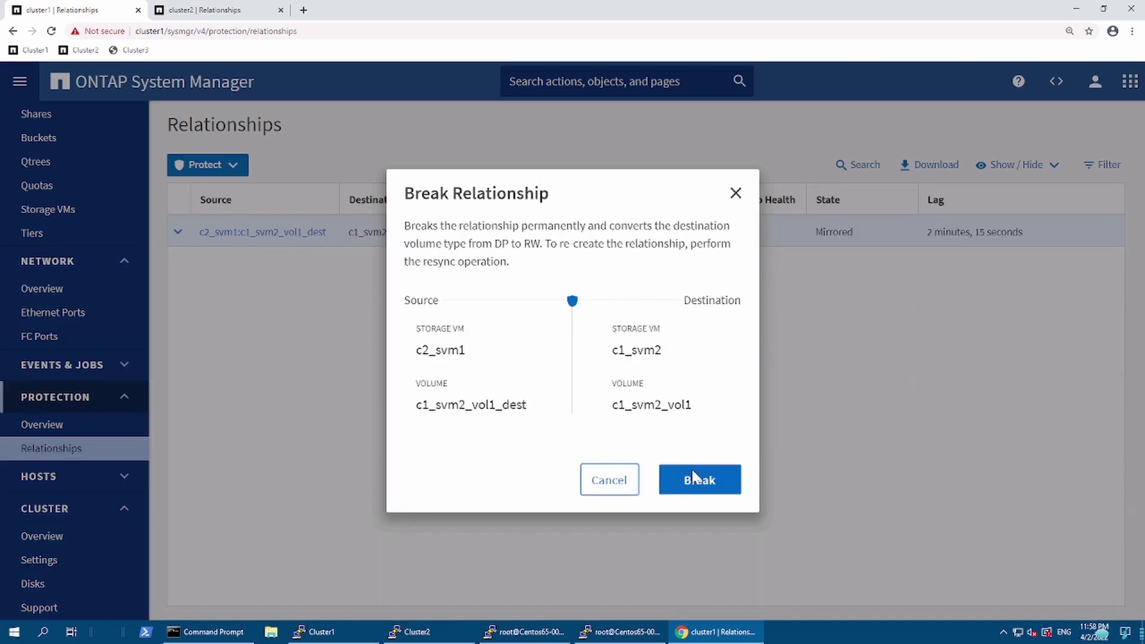
left_click(695, 482)
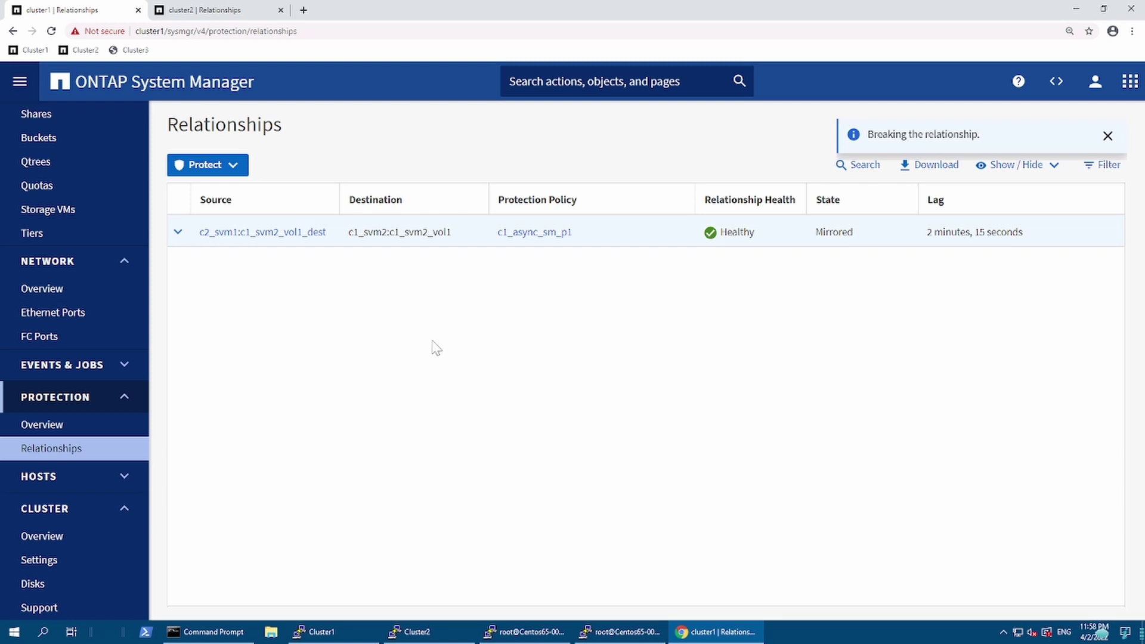
left_click(605, 639)
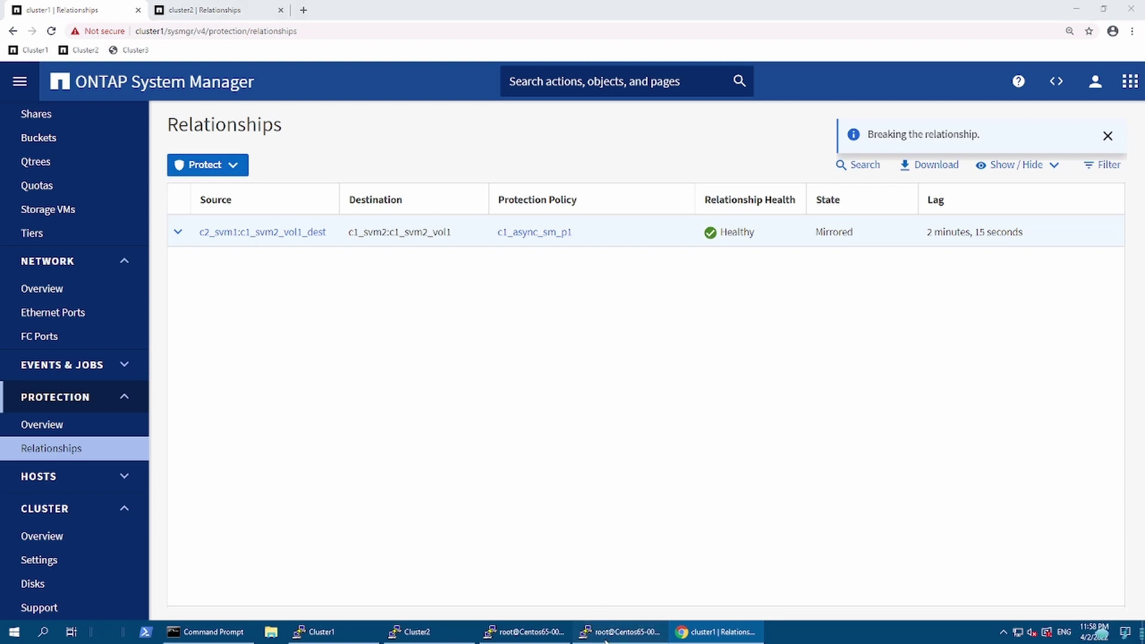
key("Up")
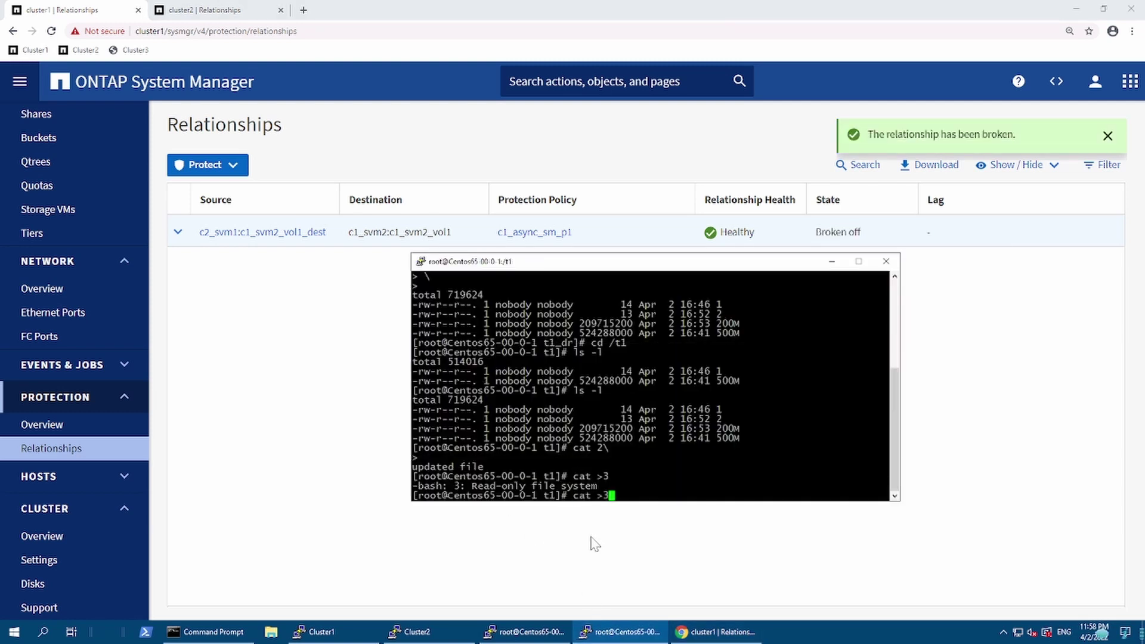
Step: Retry writing 'asdasd' to file 3, stopping it with Ctrl+C
key("Return")
type("asdasd")
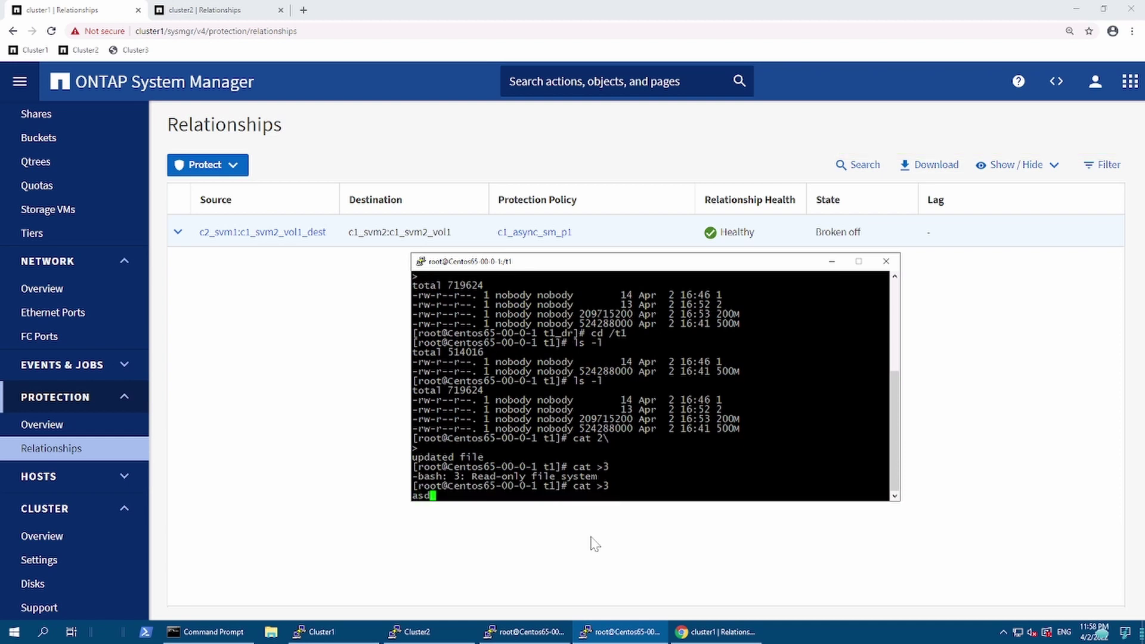
key("Return")
key("ctrl+c")
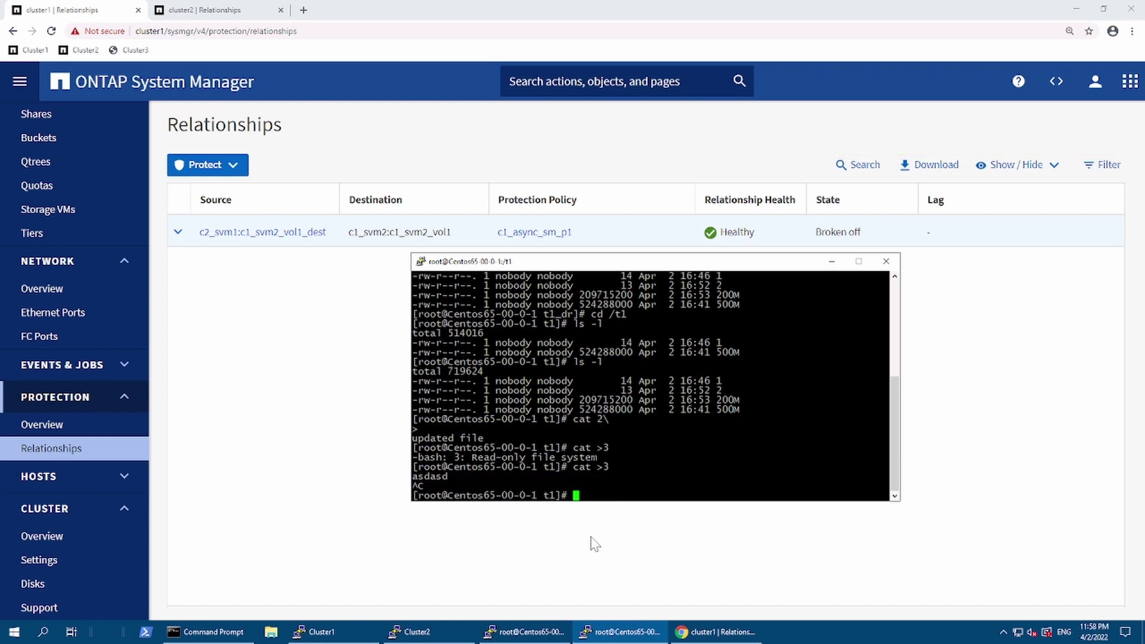
type("ls -l")
key("Up")
key("Down")
key("Up")
key("Down")
key("BackSpace")
key("BackSpace")
key("BackSpace")
key("BackSpace")
key("BackSpace")
Step: Move into /t1_dr and create file 4 with 'cat >4', ending it with Ctrl+C
type("cd /t1_dr/")
key("Return")
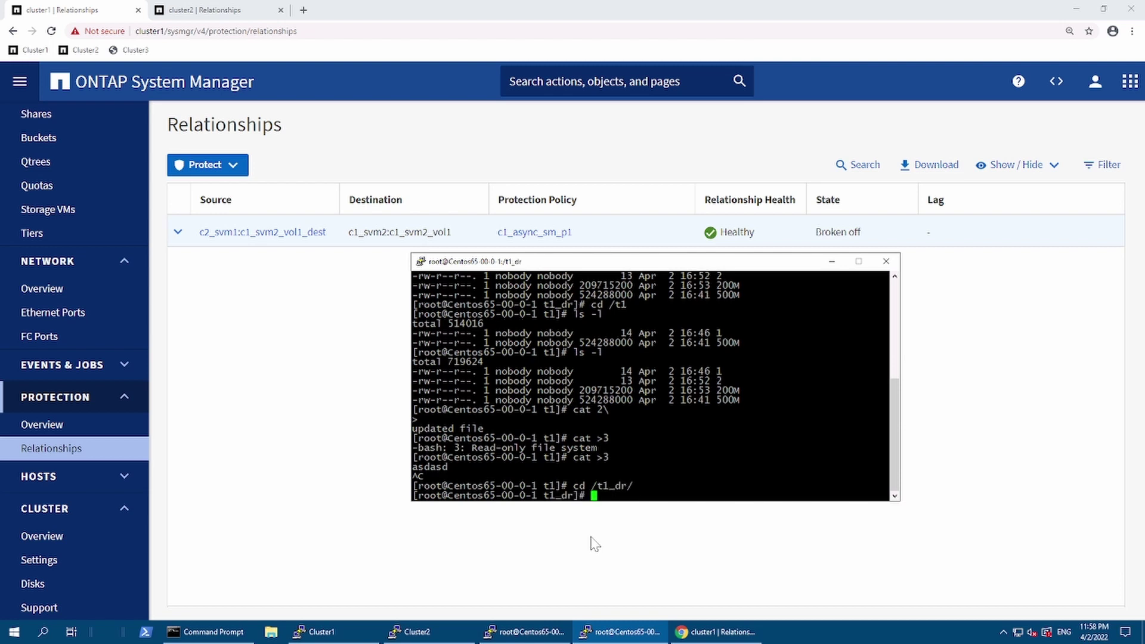
type("cat >4")
key("Return")
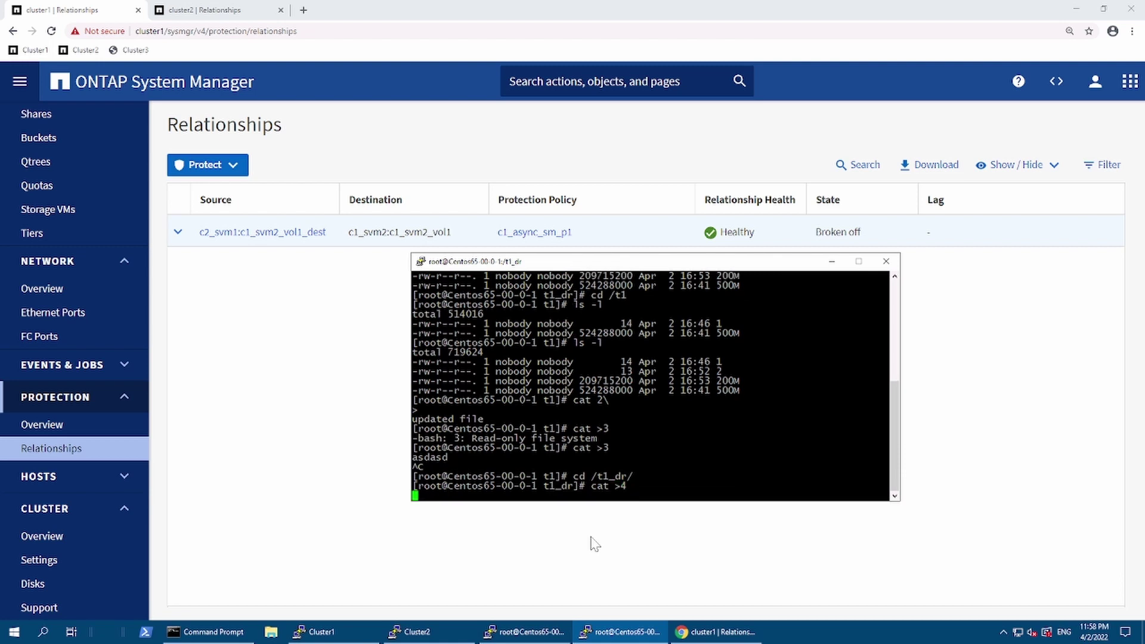
type("asda\\")
key("ctrl+c")
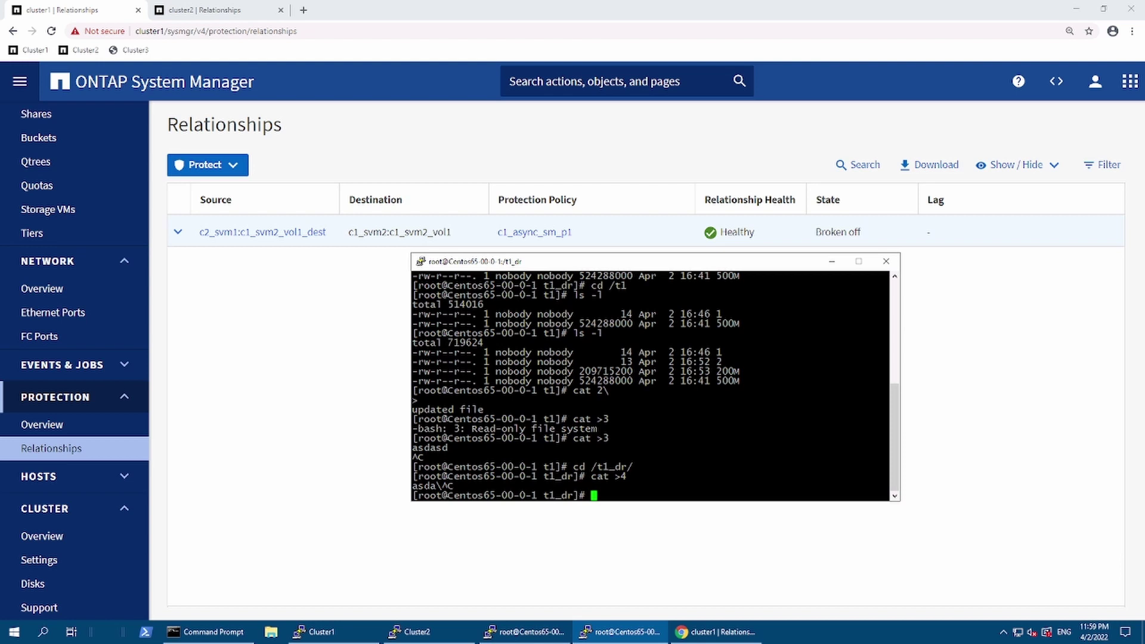
Step: List /t1_dr to confirm file 4 exists, then return to System Manager
type("cd")
key("BackSpace")
key("BackSpace")
key("BackSpace")
type("ls -l")
key("Return")
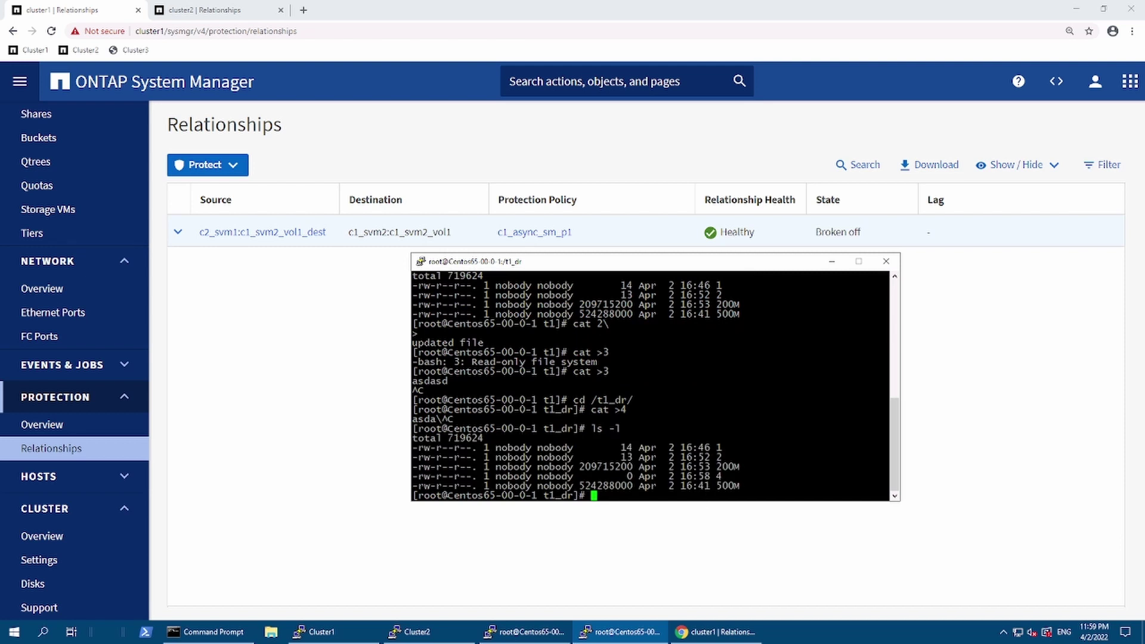
left_click(256, 365)
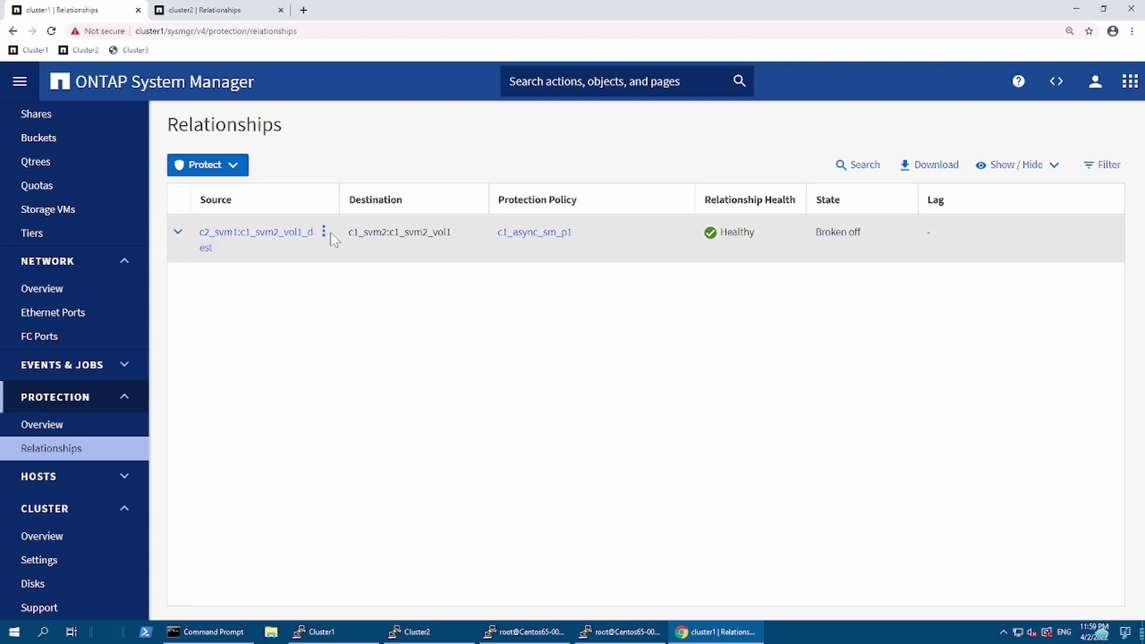
Step: Reverse-resync the broken-off relationship so c1_svm2_vol1 becomes the source
left_click(324, 232)
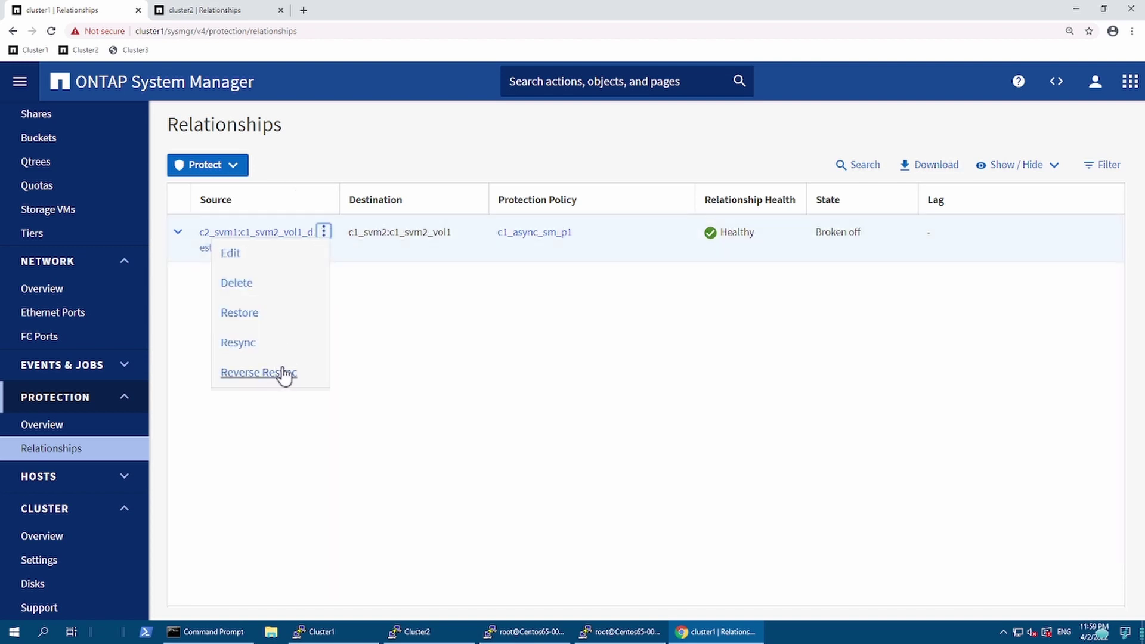
left_click(287, 372)
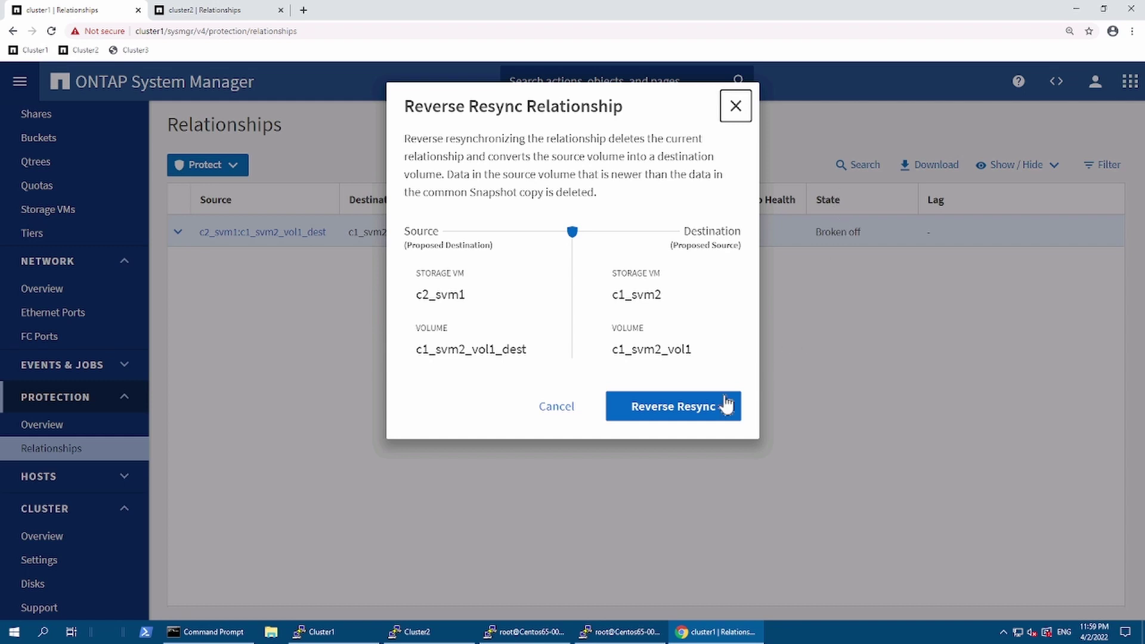
left_click(678, 416)
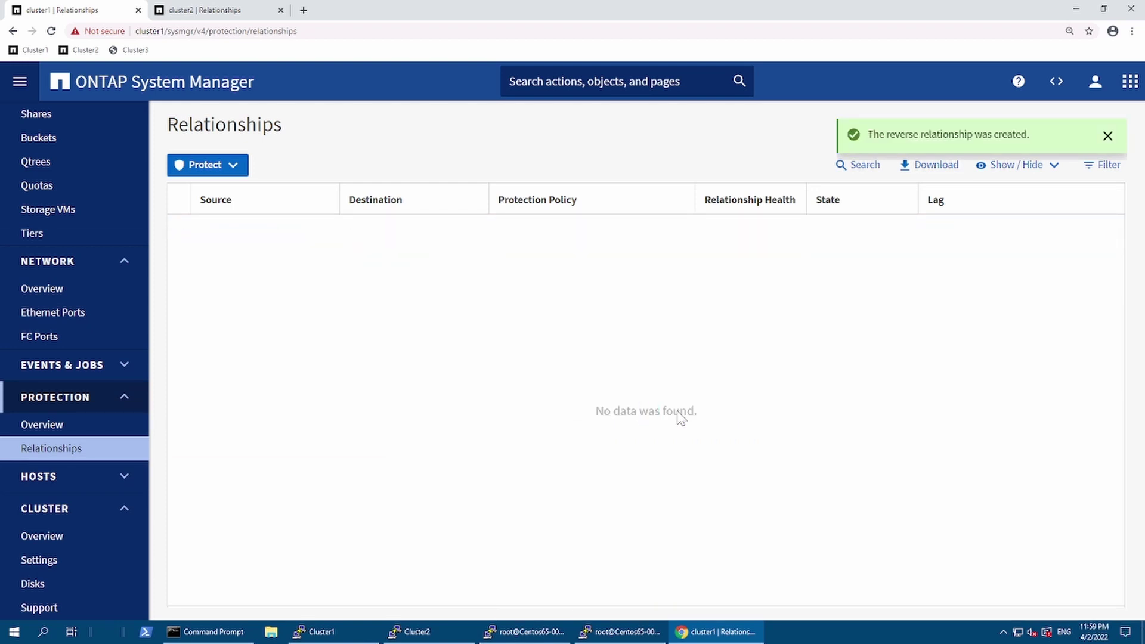
Step: Check both PuTTY sessions, then show cluster2's Relationships page with the reversed c1_svm2_vol1 relationship
left_click(605, 629)
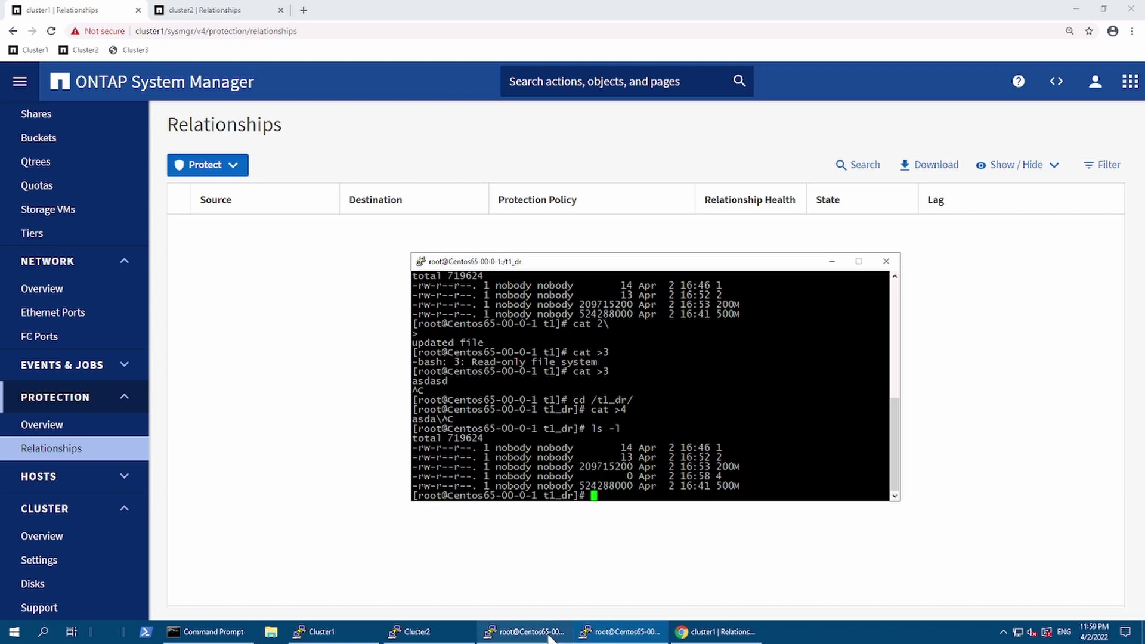
mouse_move(548, 636)
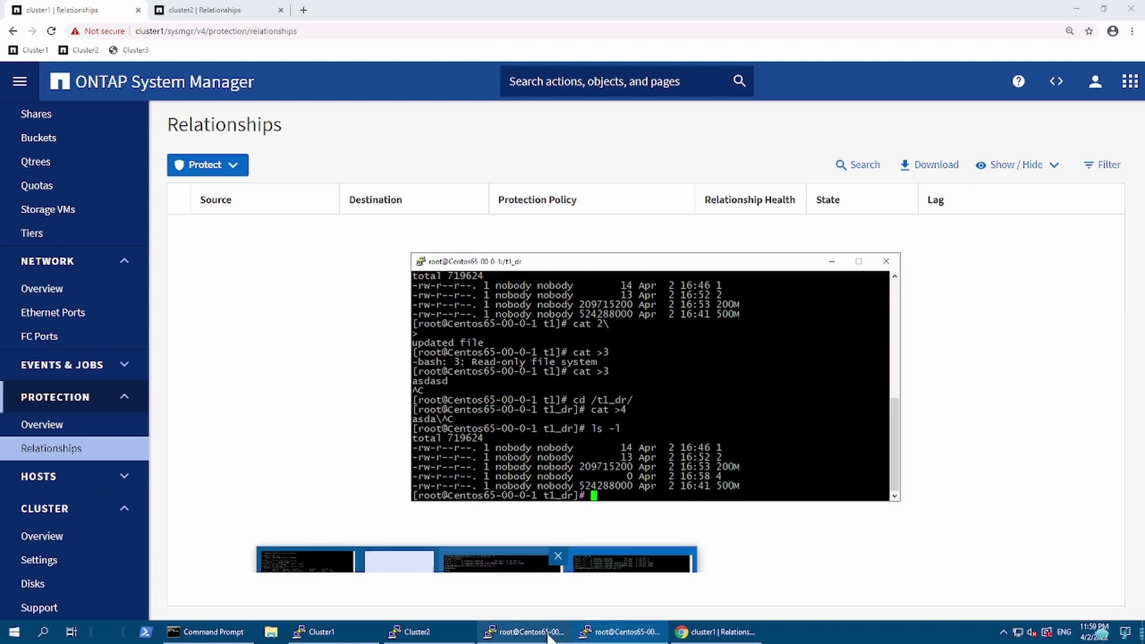
mouse_move(512, 595)
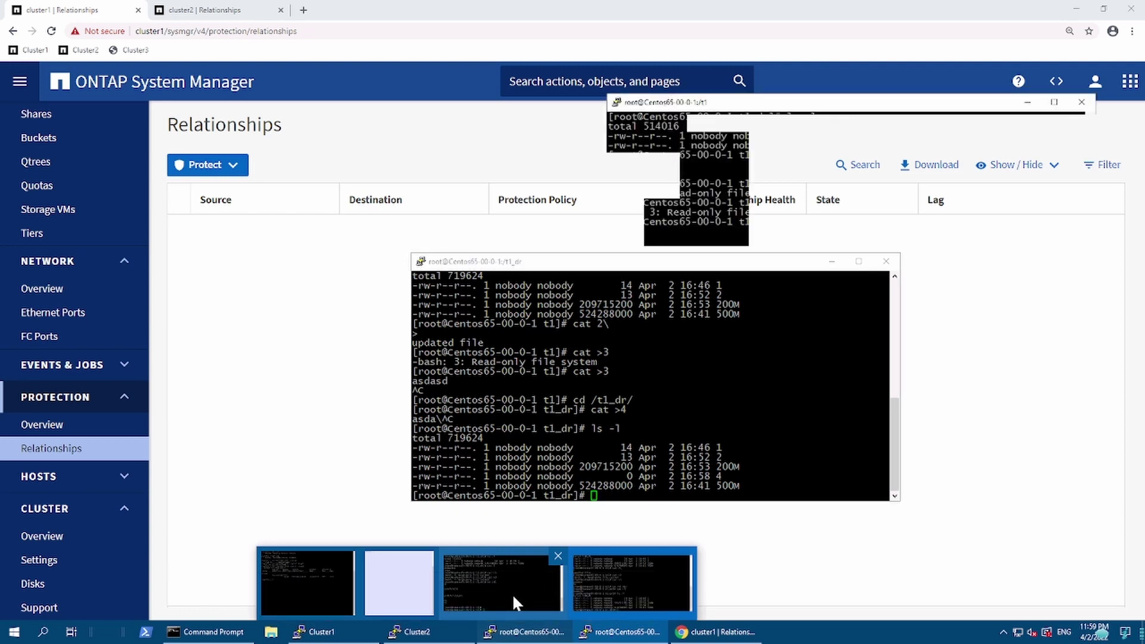
left_click(517, 597)
key("alt+Tab")
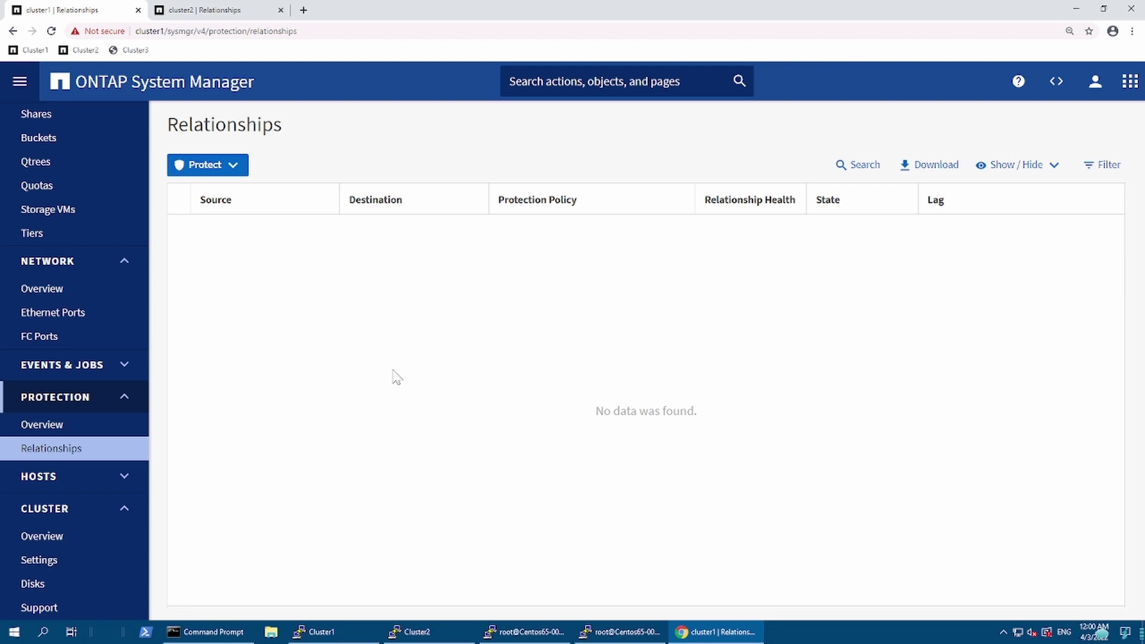
left_click(203, 14)
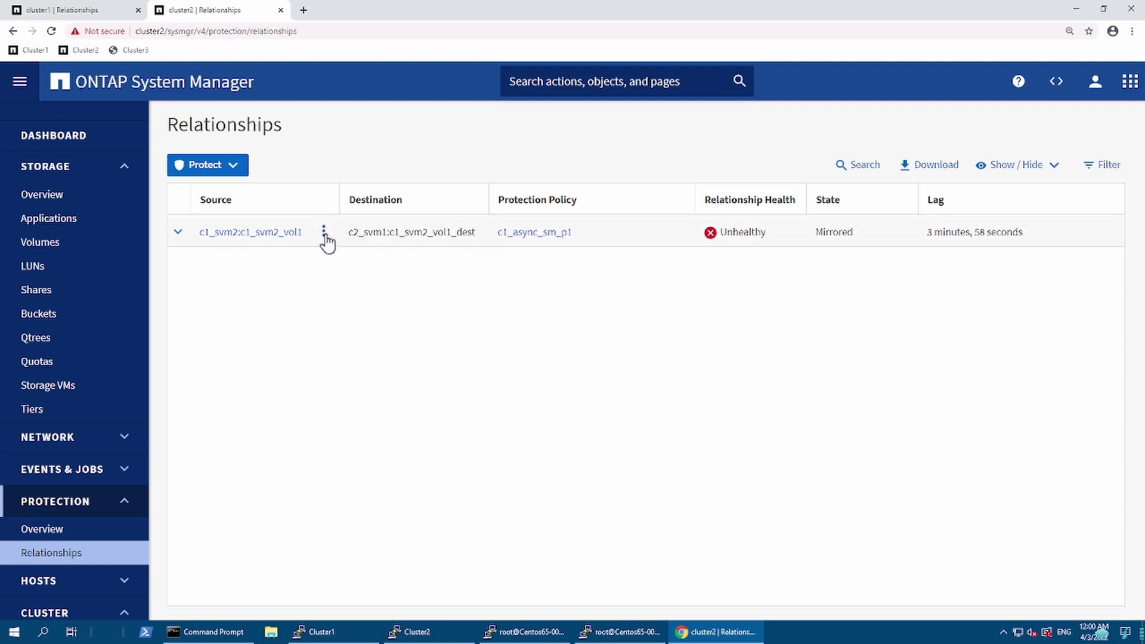
Step: Expand the reversed relationship's details showing 5min schedule, Transferring status and delayed-update reason
left_click(325, 234)
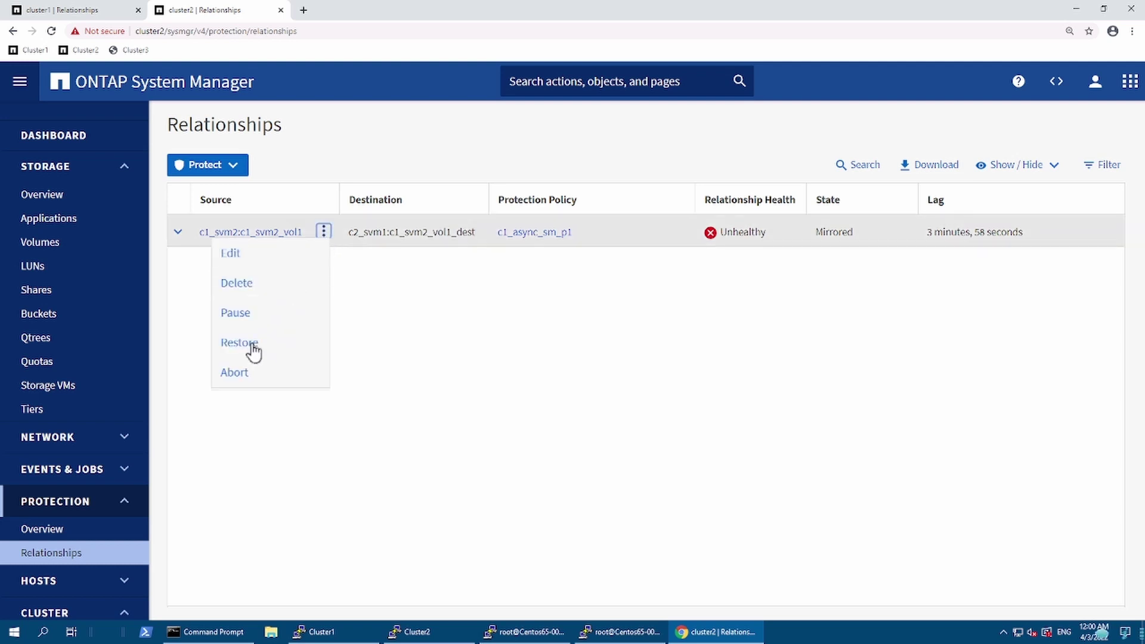
left_click(355, 290)
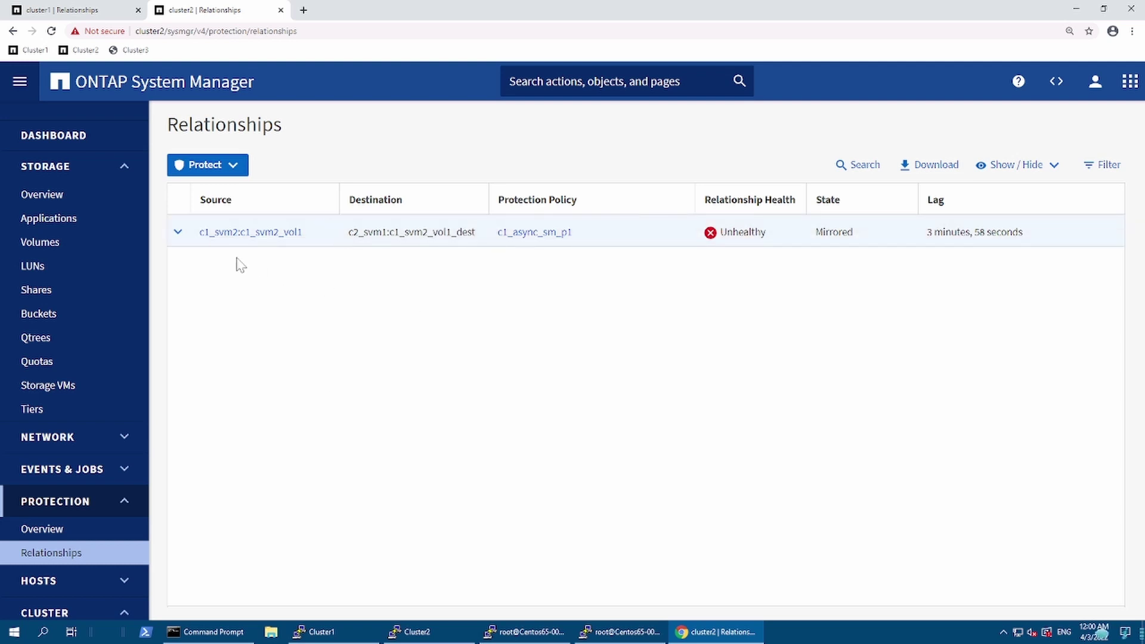
left_click(195, 242)
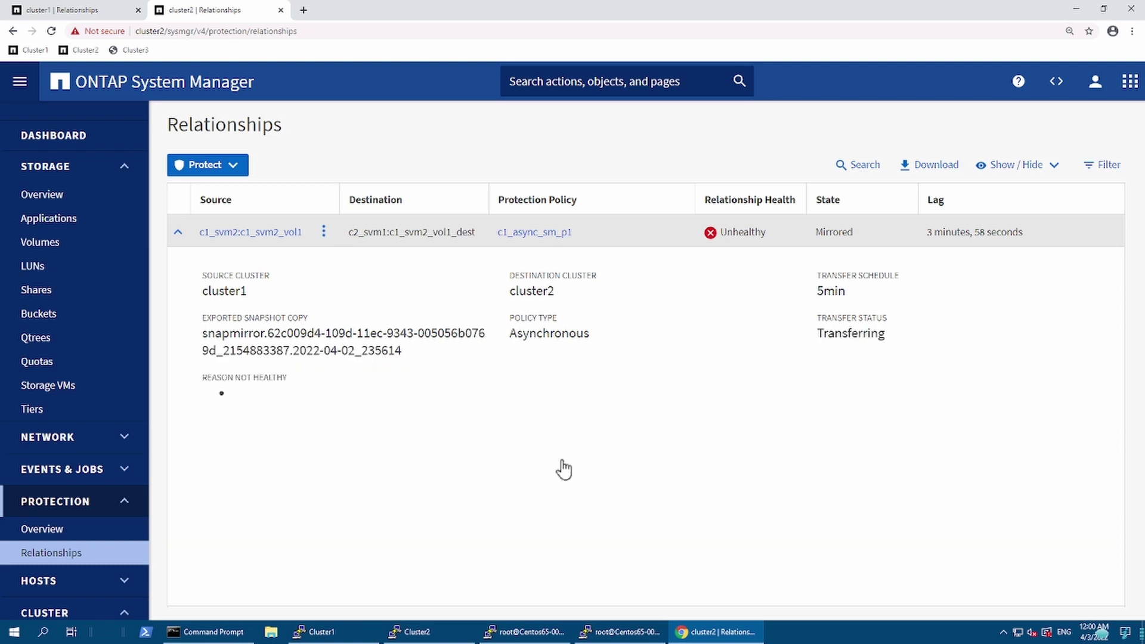
key("Return")
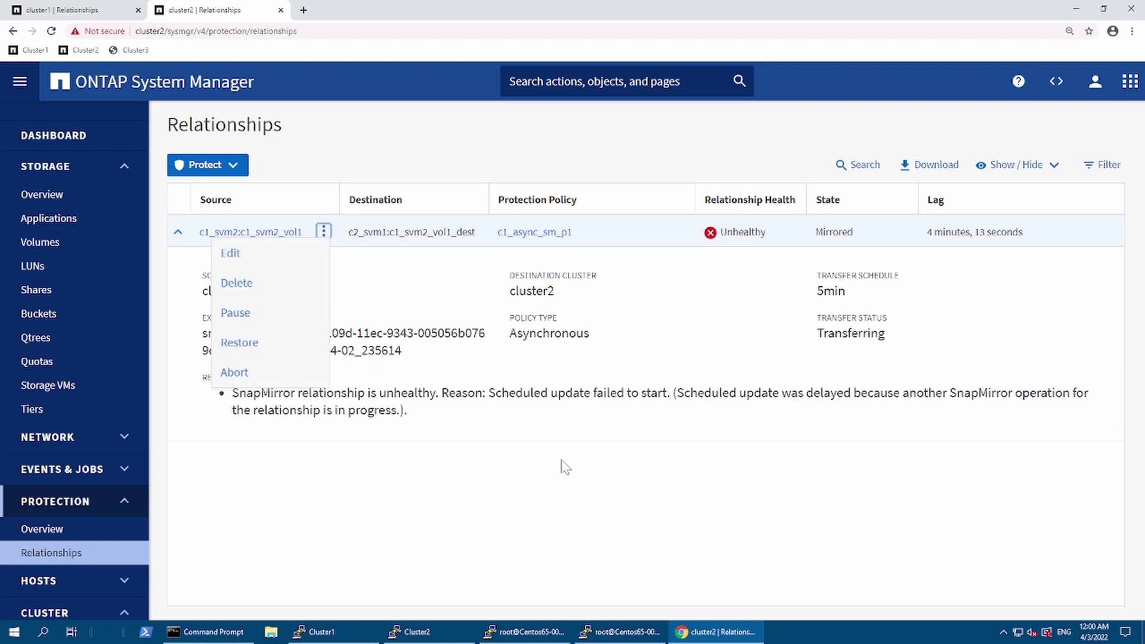
left_click(564, 467)
left_click(600, 632)
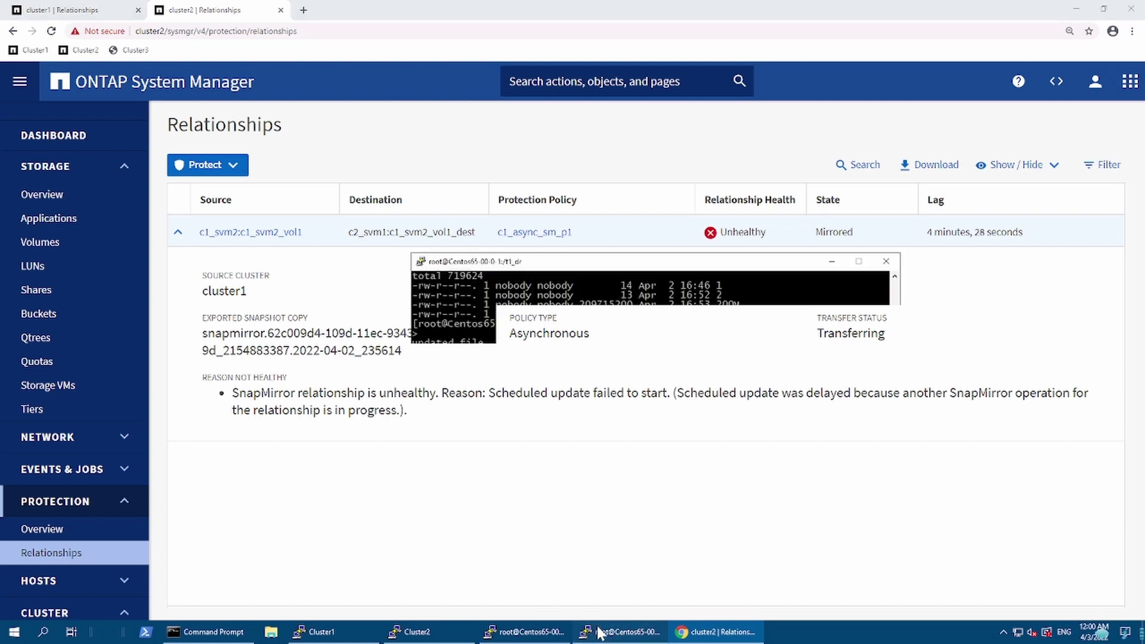
Step: Re-list /t1_dr twice to see file 4 gone and a 7-byte file 3, then switch to /t1
key("Up")
key("Return")
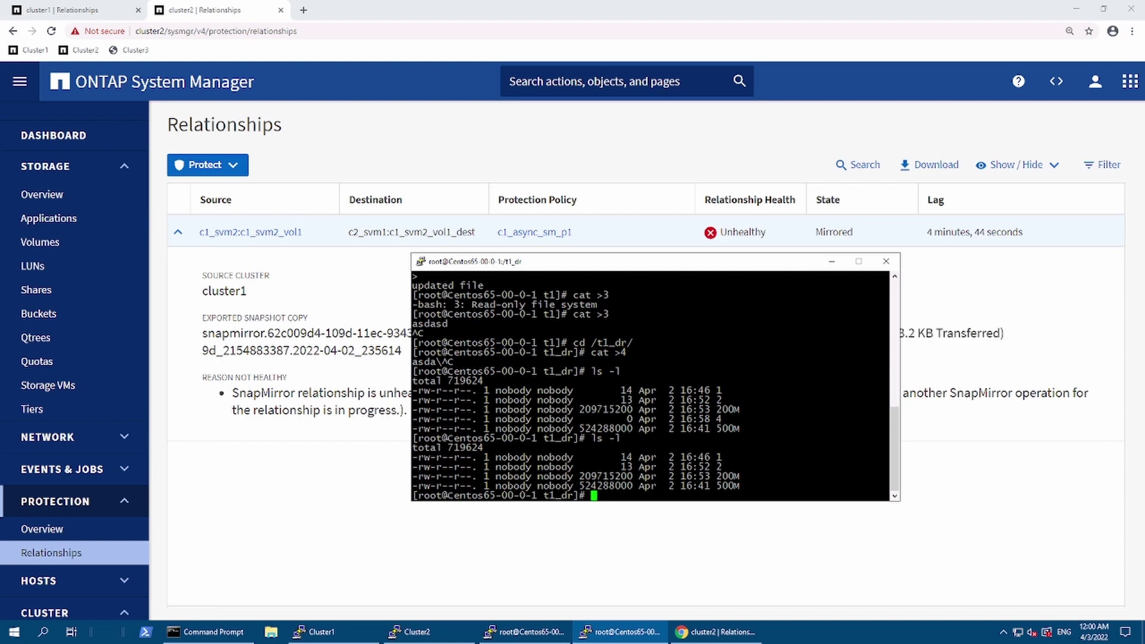
key("Up")
key("Return")
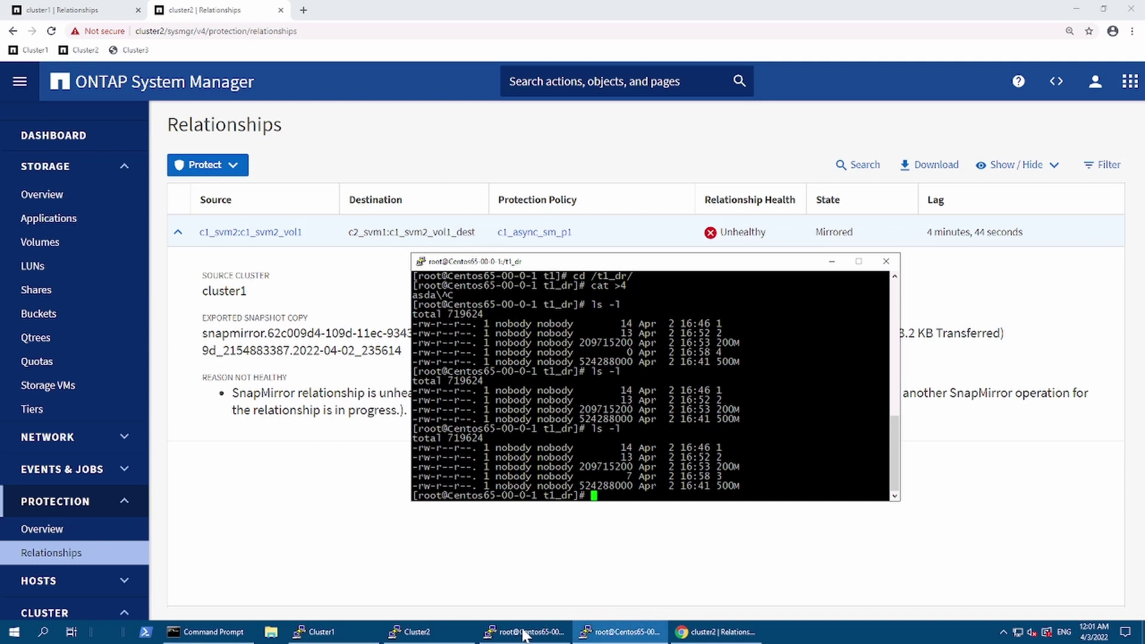
mouse_move(521, 635)
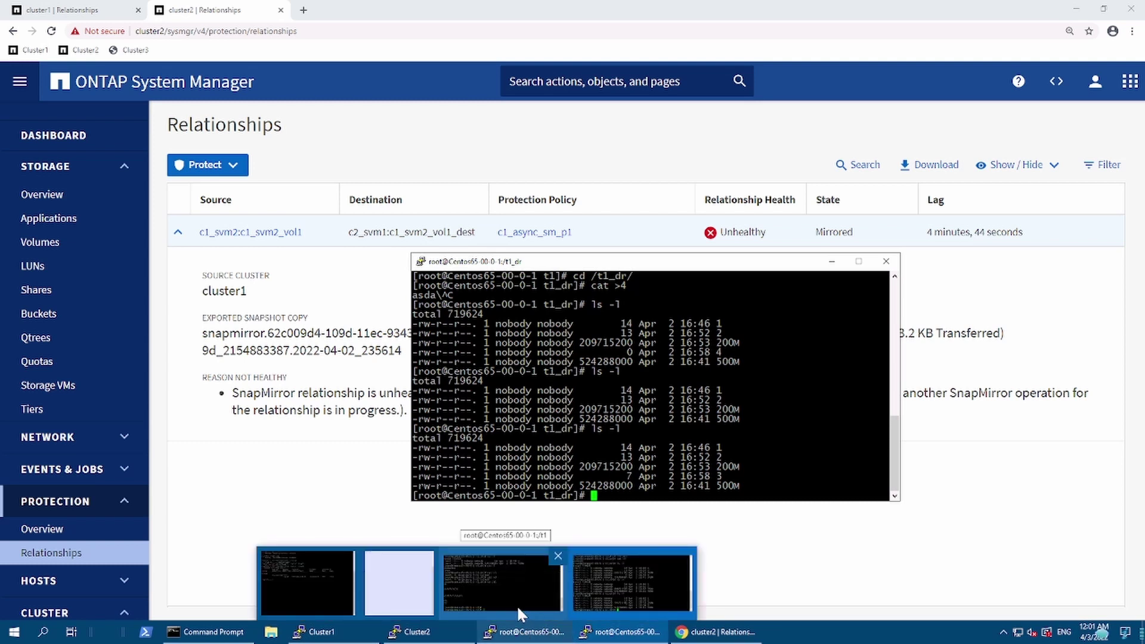
left_click(517, 605)
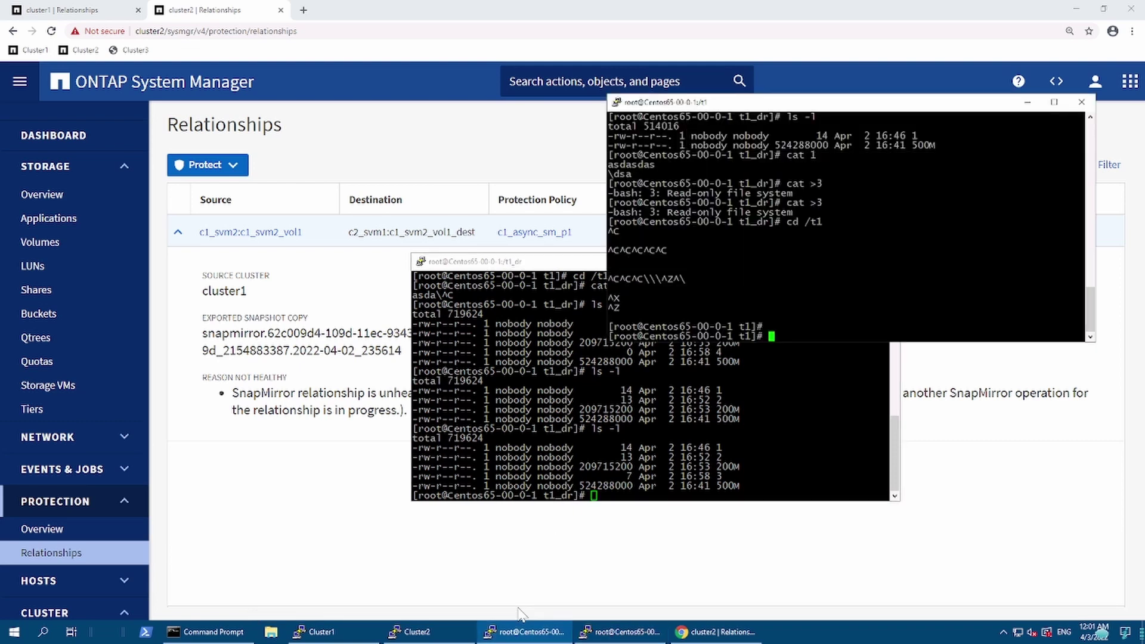
Step: Return to the browser to watch the reversed relationship turn Healthy with a successful transfer
left_click(811, 269)
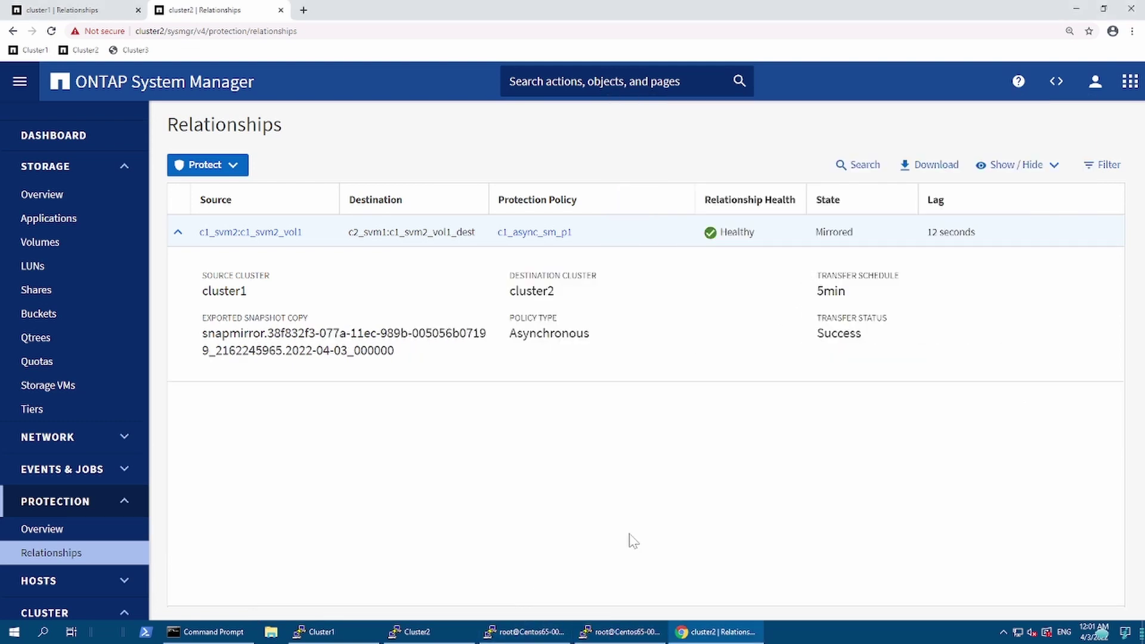